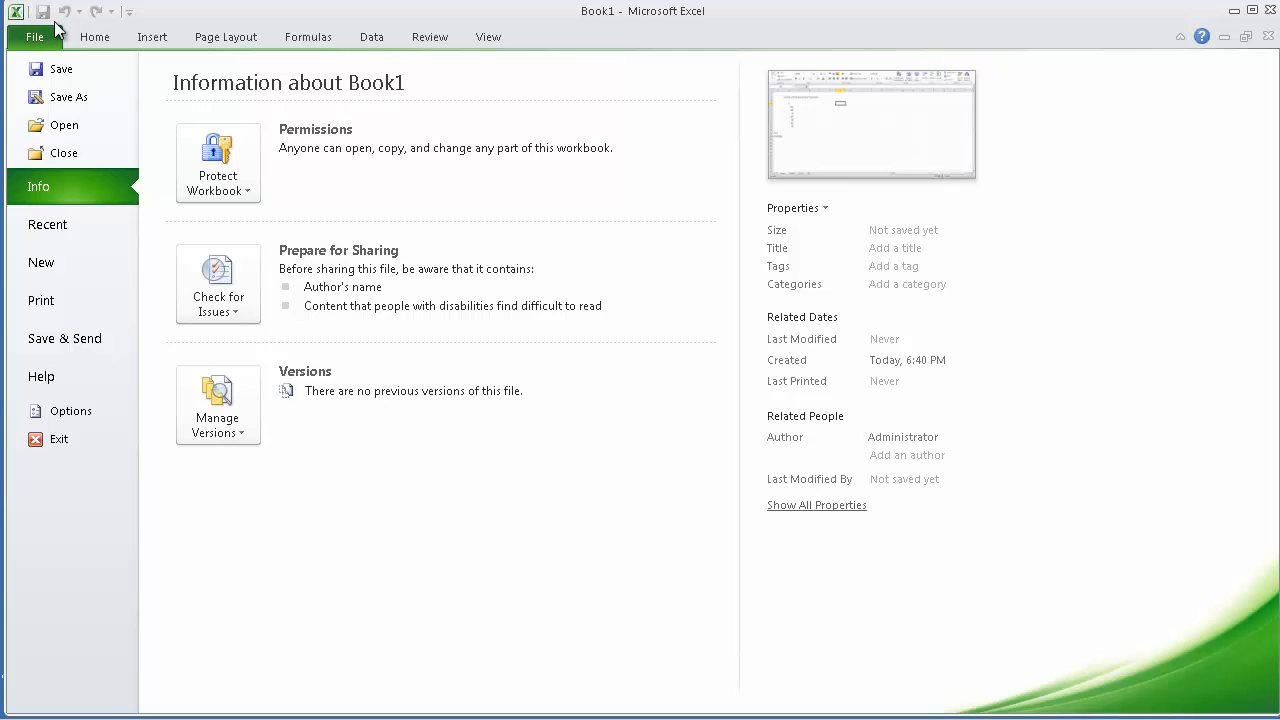
Step: Set the font size of the whole worksheet to 14
{"action": "left_click", "coordinate": [96, 37]}
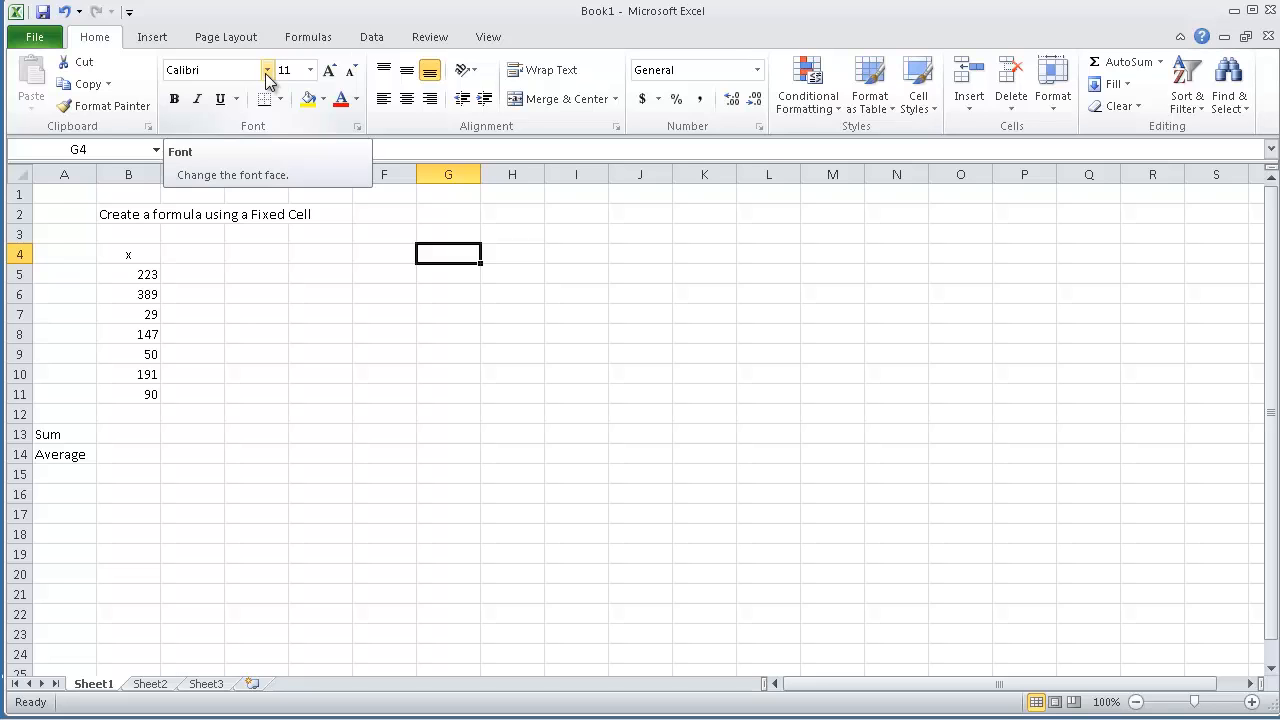
{"action": "left_click", "coordinate": [20, 174]}
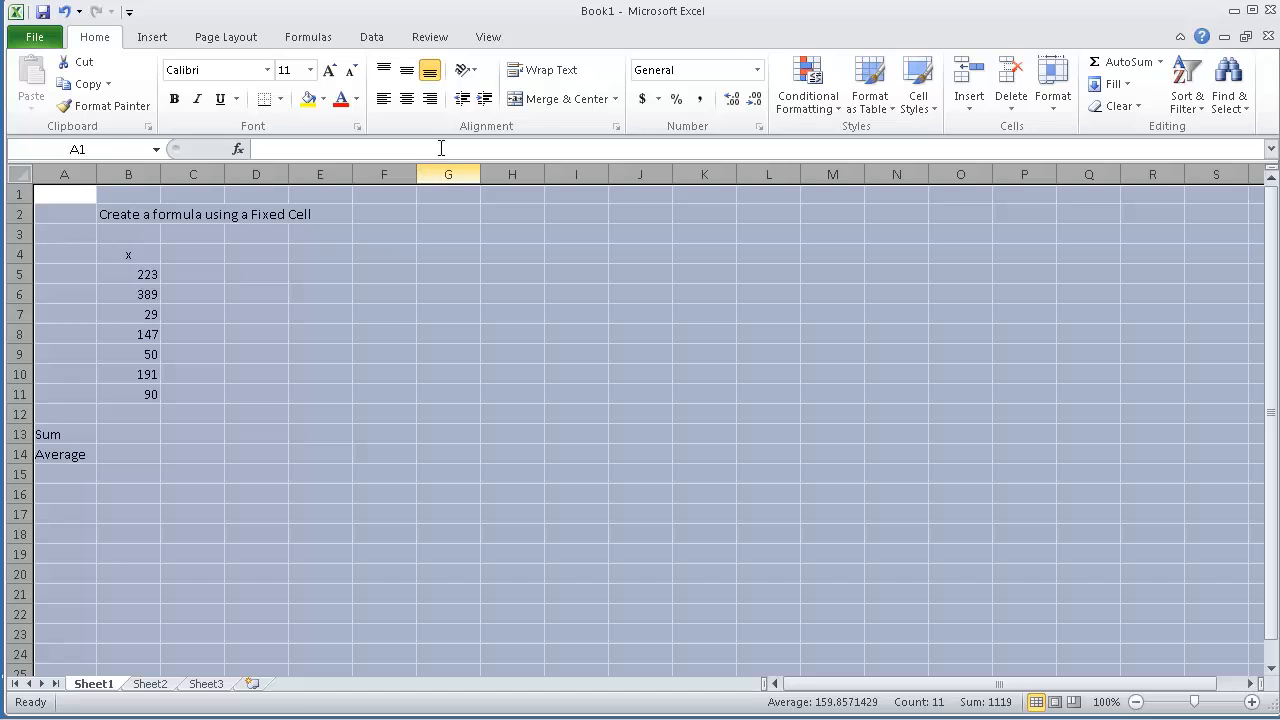
{"action": "left_click", "coordinate": [312, 70]}
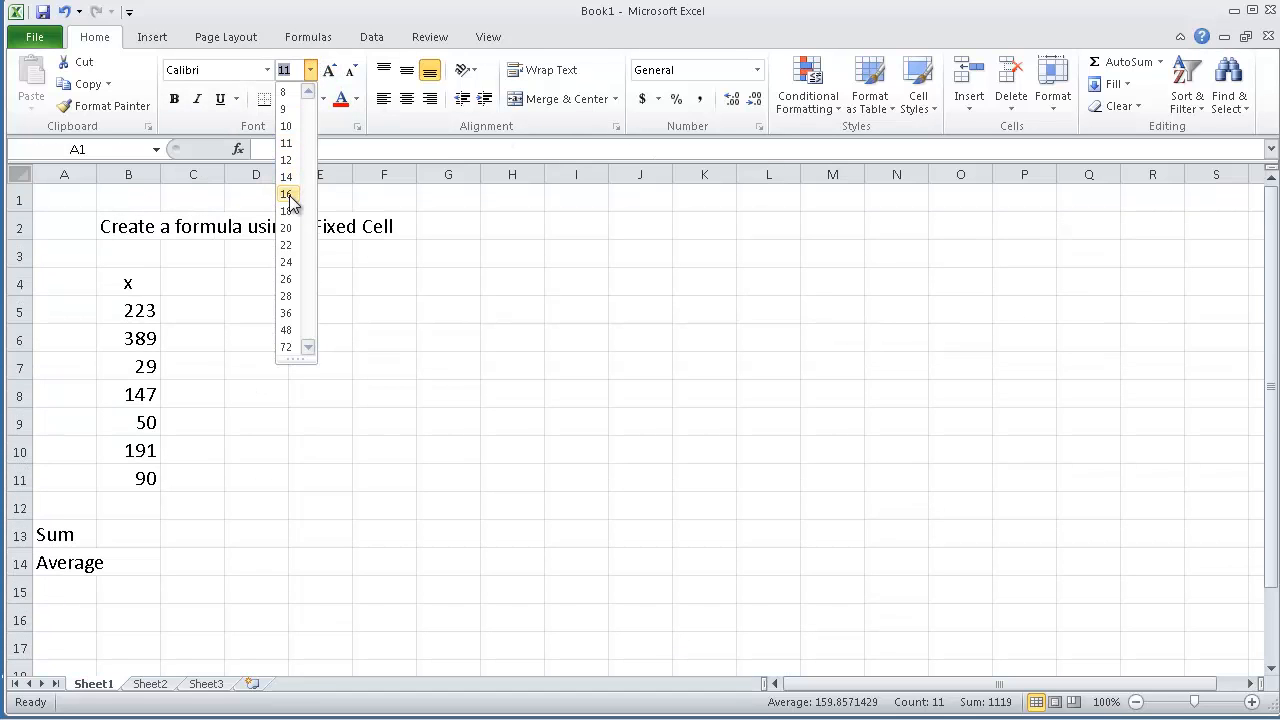
{"action": "left_click", "coordinate": [289, 178]}
{"action": "left_click", "coordinate": [284, 293]}
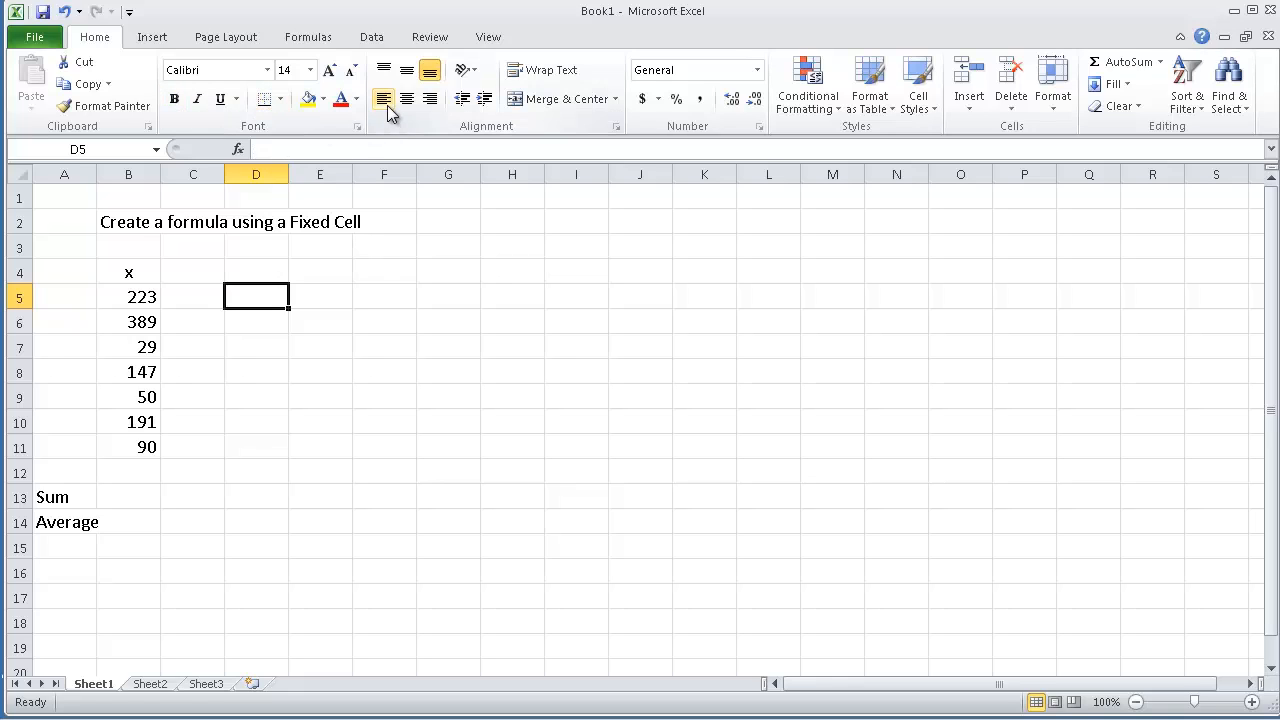
{"action": "left_click", "coordinate": [150, 38]}
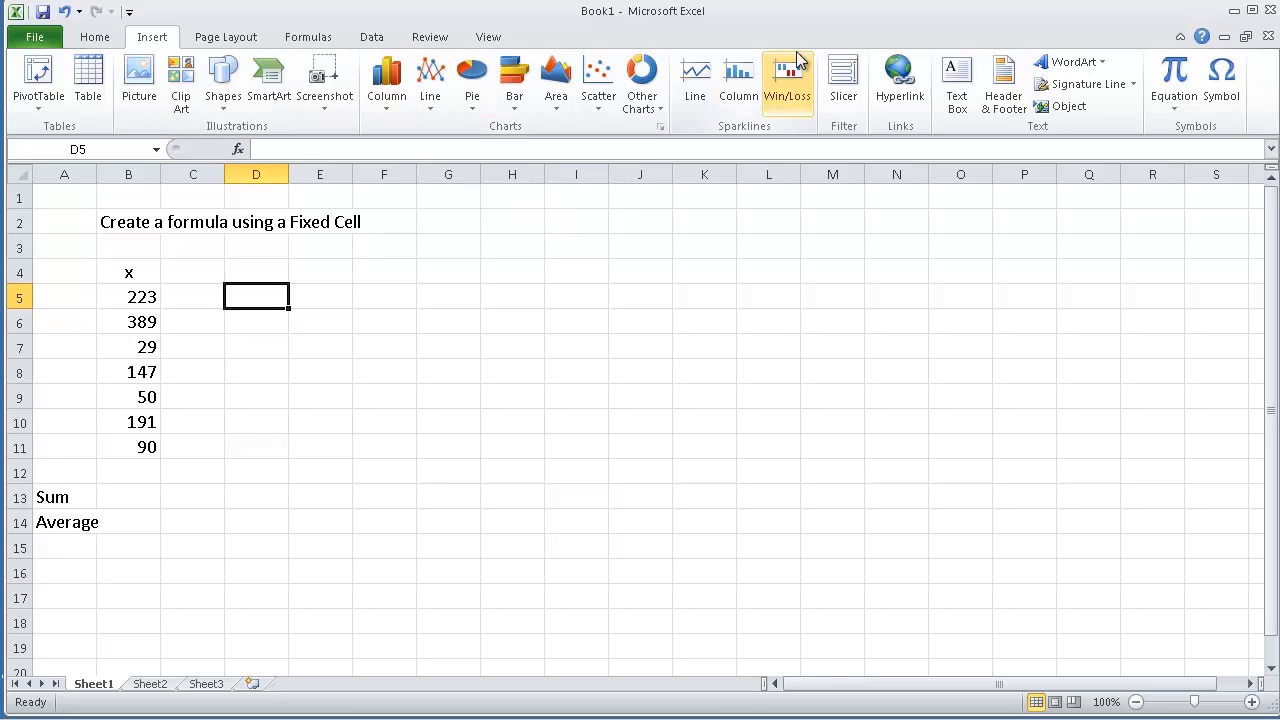
{"action": "left_click", "coordinate": [316, 38]}
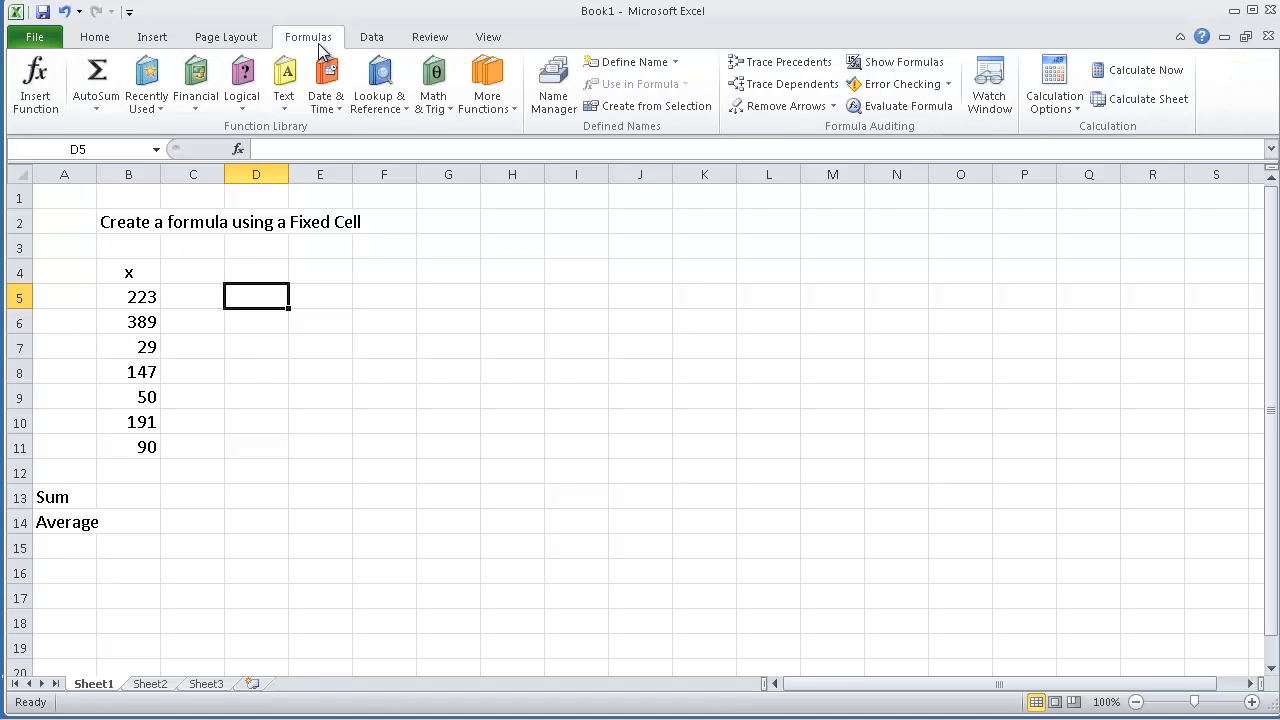
{"action": "left_click", "coordinate": [487, 75]}
{"action": "mouse_move", "coordinate": [507, 137]}
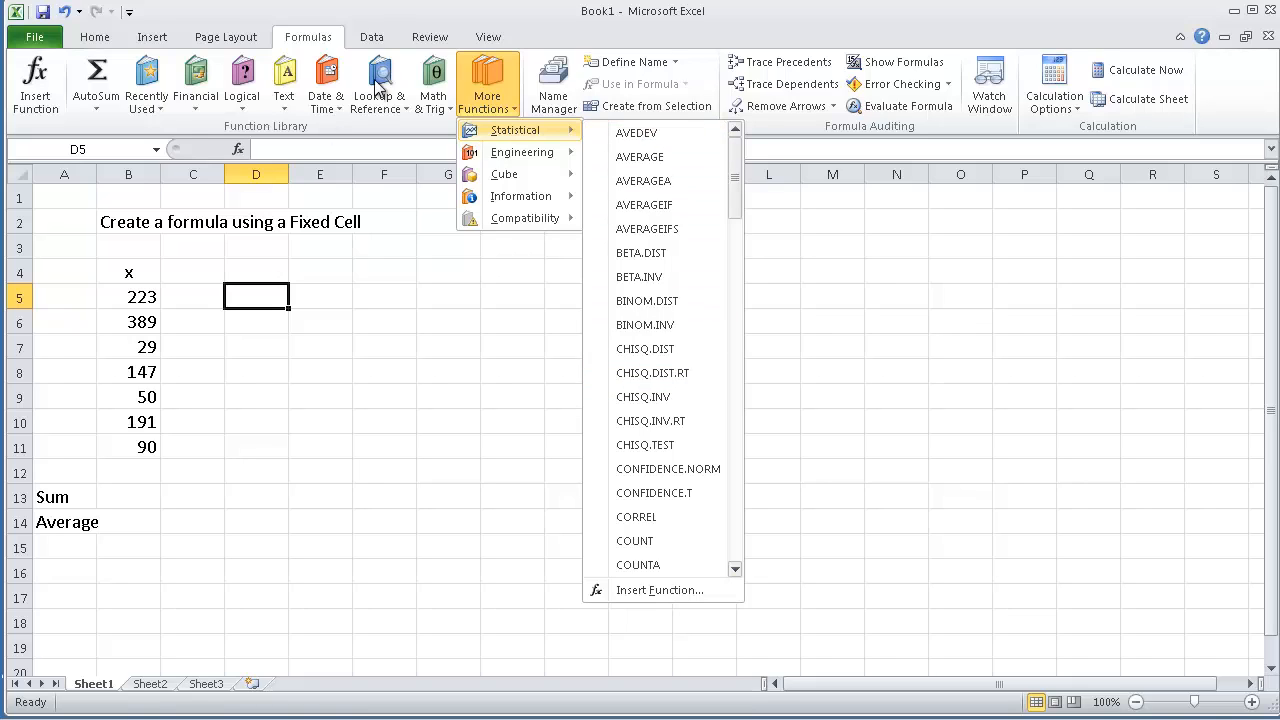
{"action": "left_click", "coordinate": [47, 80]}
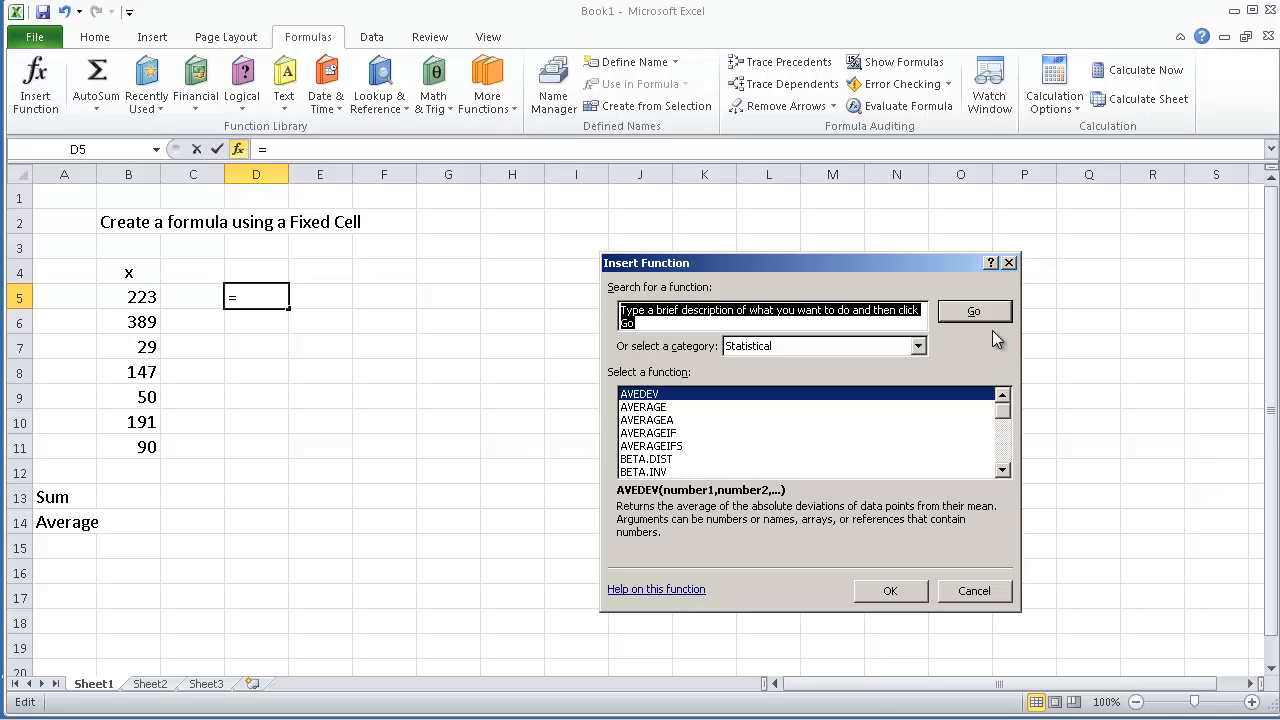
{"action": "left_click", "coordinate": [970, 594]}
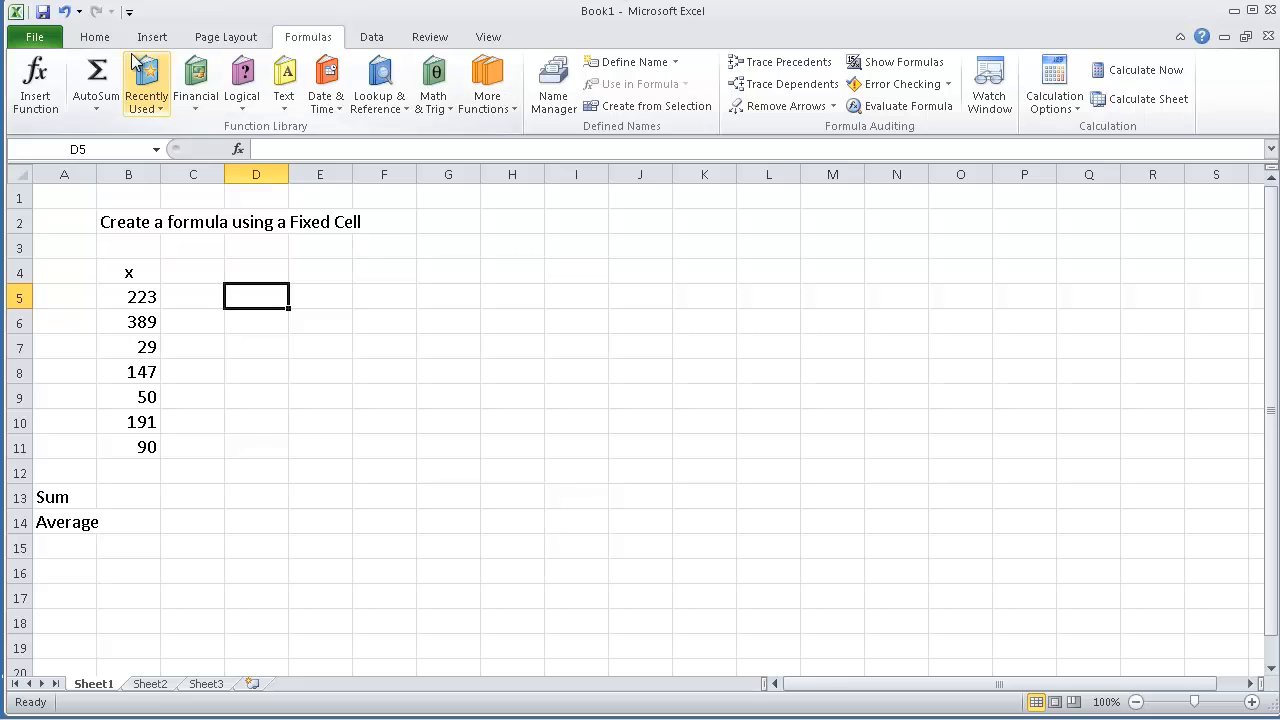
Step: Apply the Number format to cell D5
{"action": "left_click", "coordinate": [92, 40]}
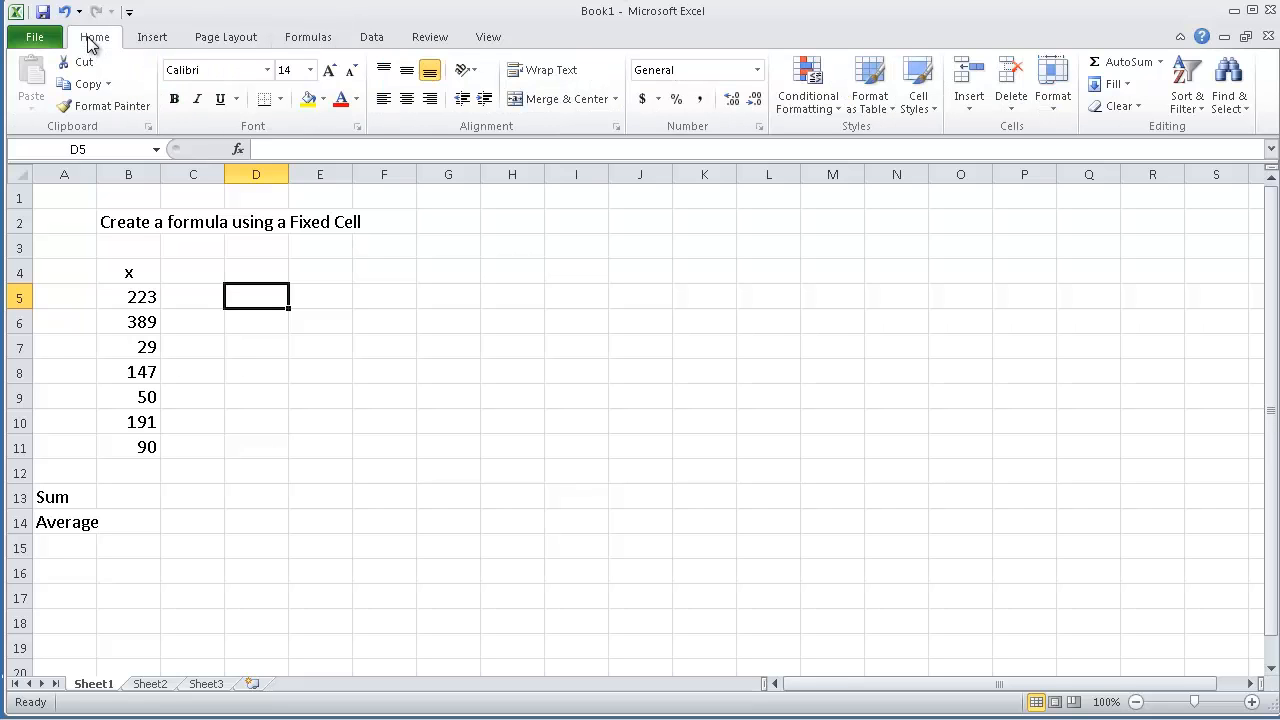
{"action": "left_click", "coordinate": [759, 71]}
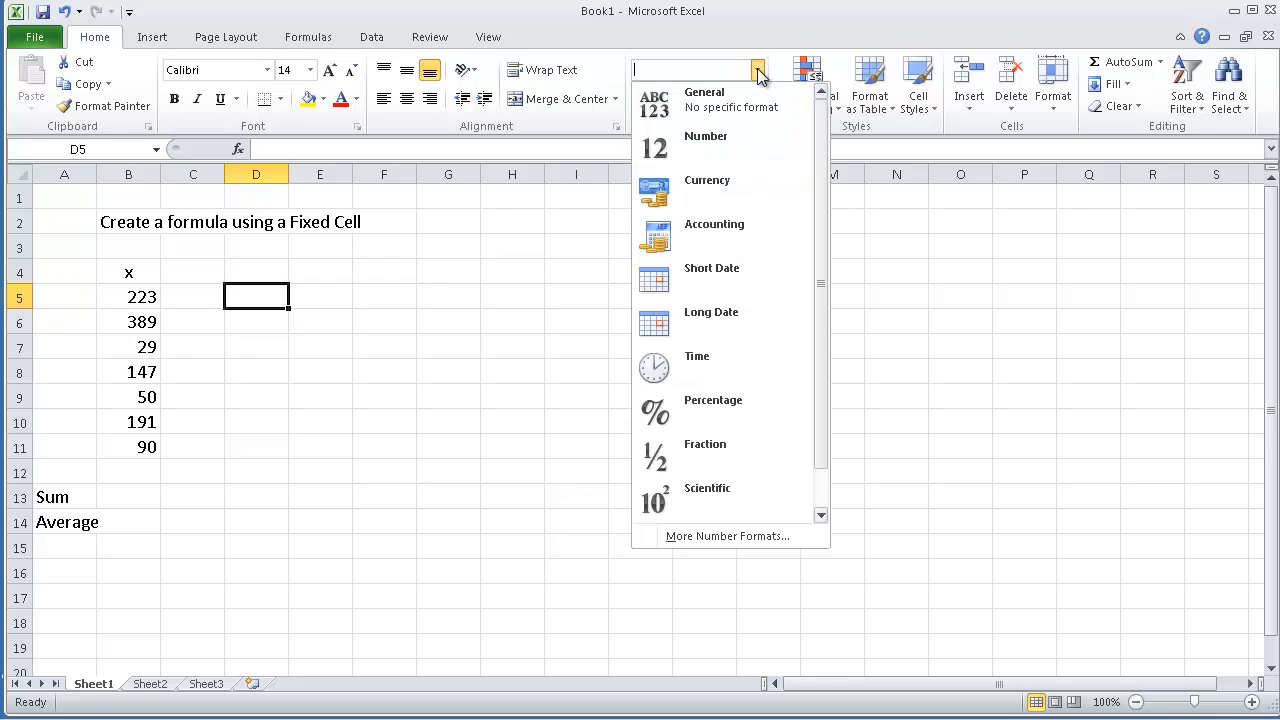
{"action": "left_click", "coordinate": [722, 150]}
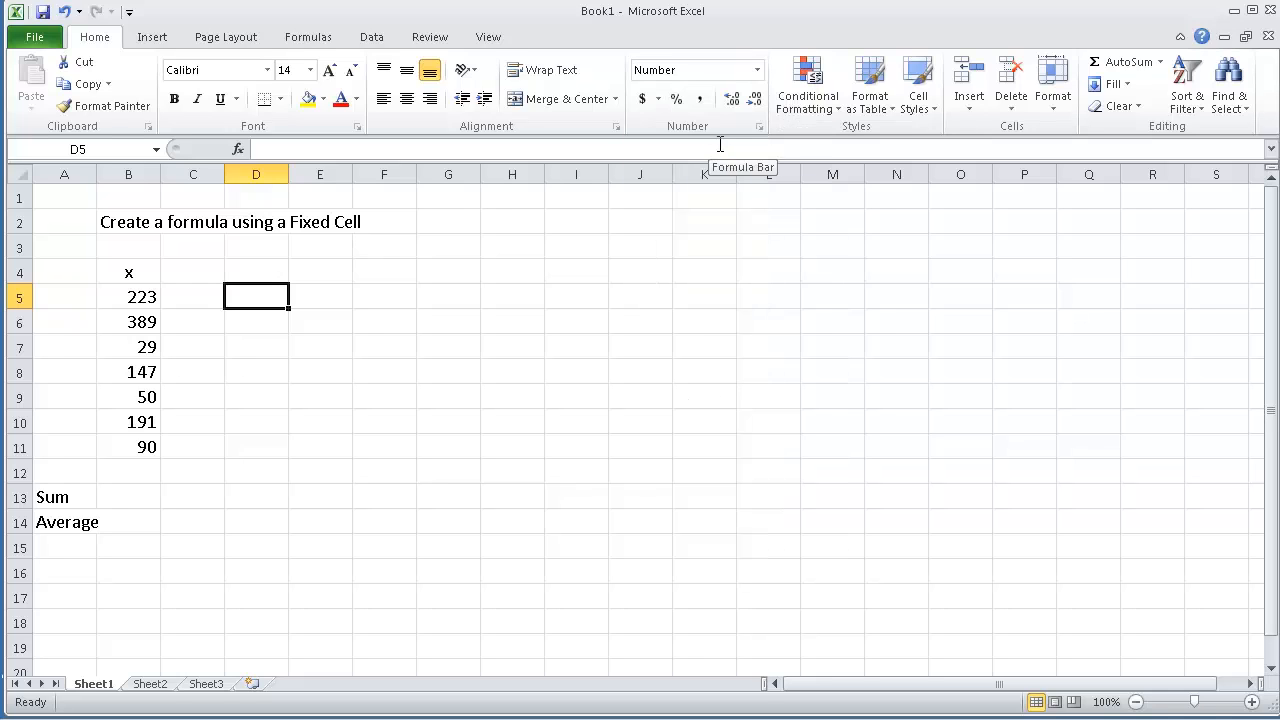
{"action": "left_click", "coordinate": [757, 76]}
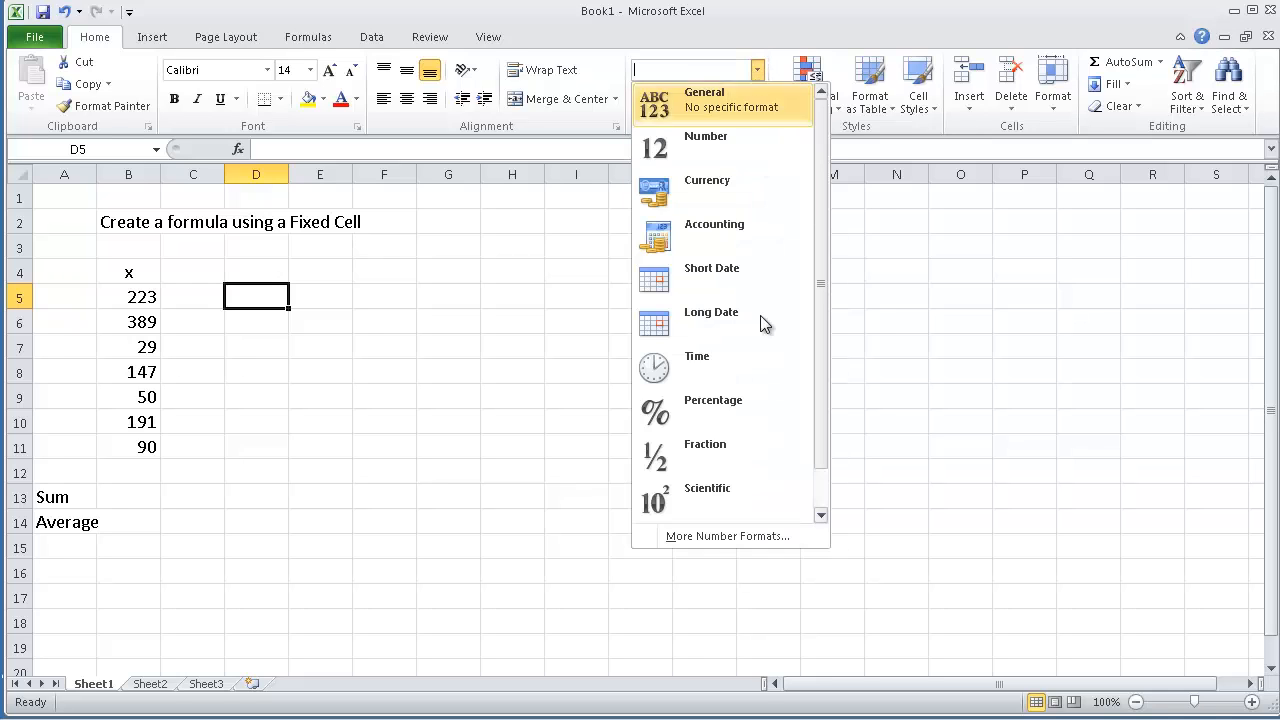
{"action": "left_click", "coordinate": [822, 515]}
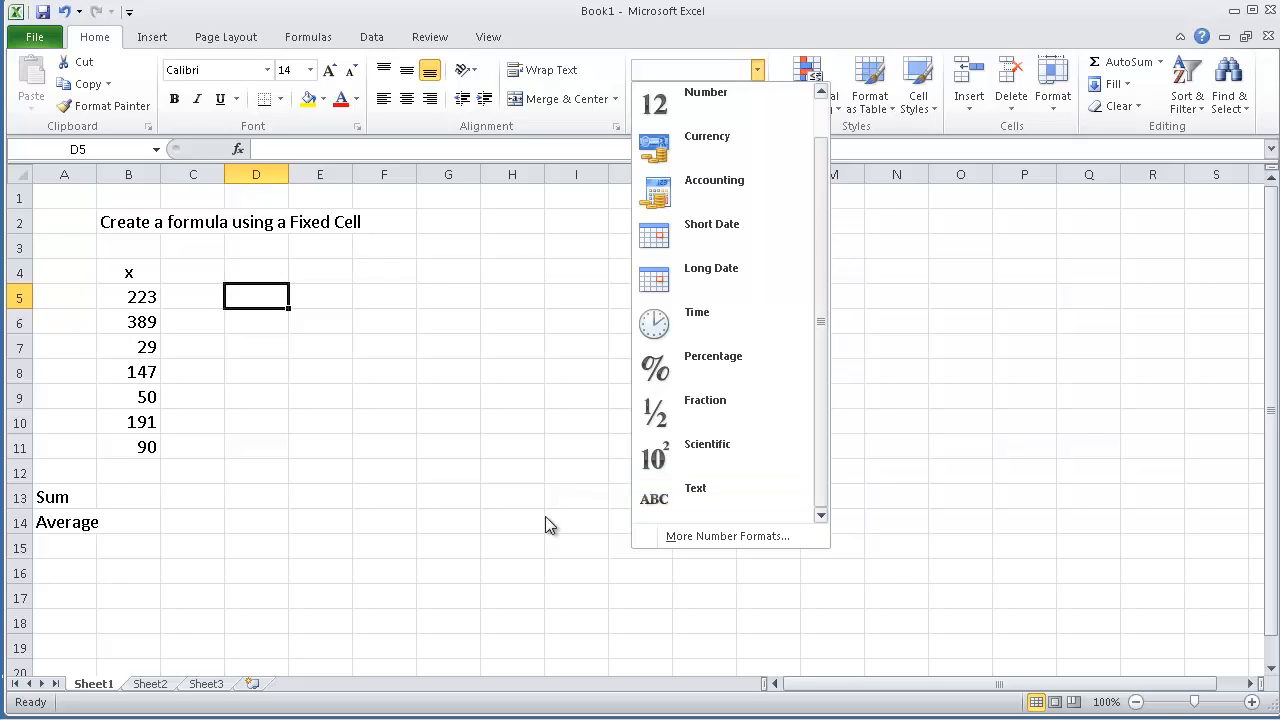
{"action": "left_click", "coordinate": [459, 556]}
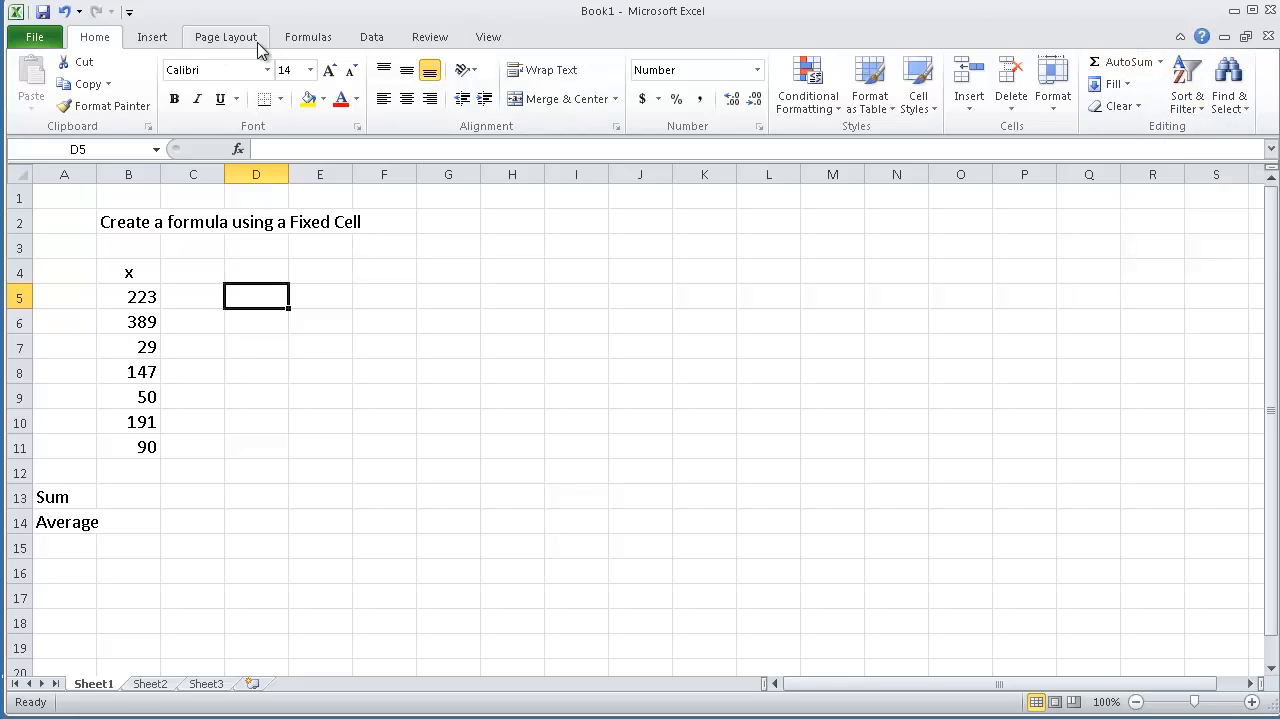
{"action": "left_click", "coordinate": [333, 42]}
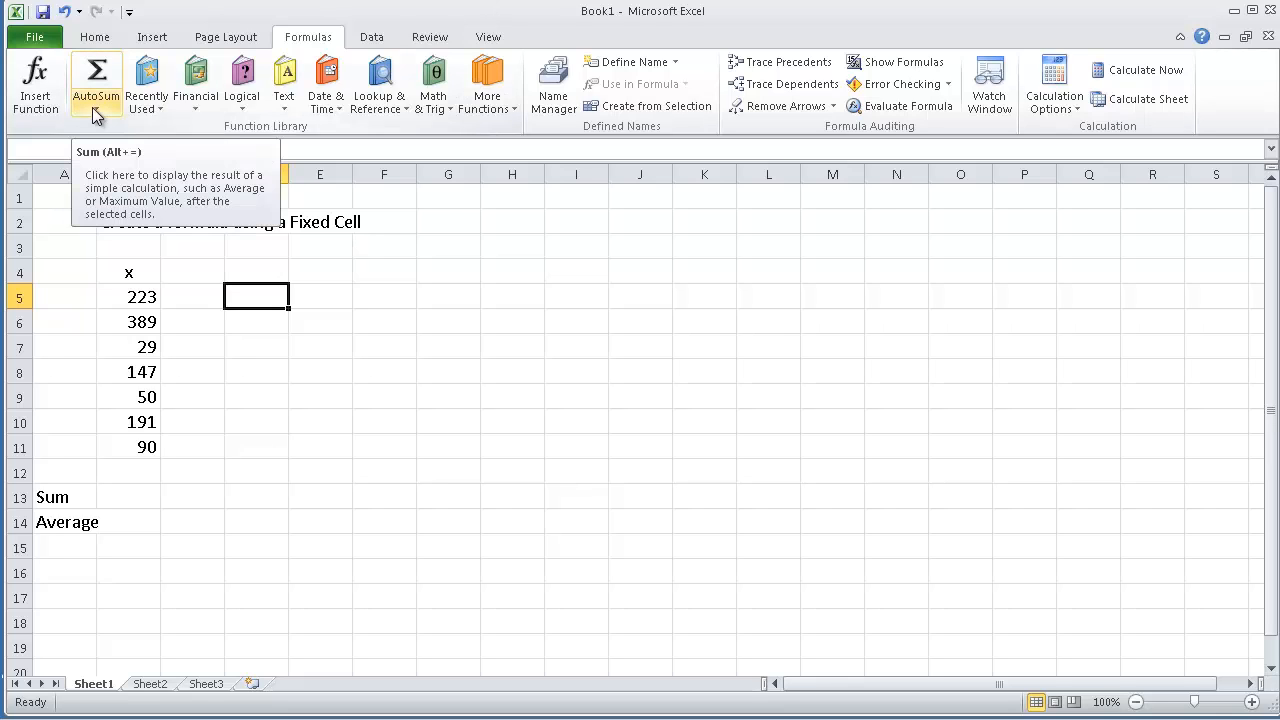
{"action": "left_click", "coordinate": [92, 38]}
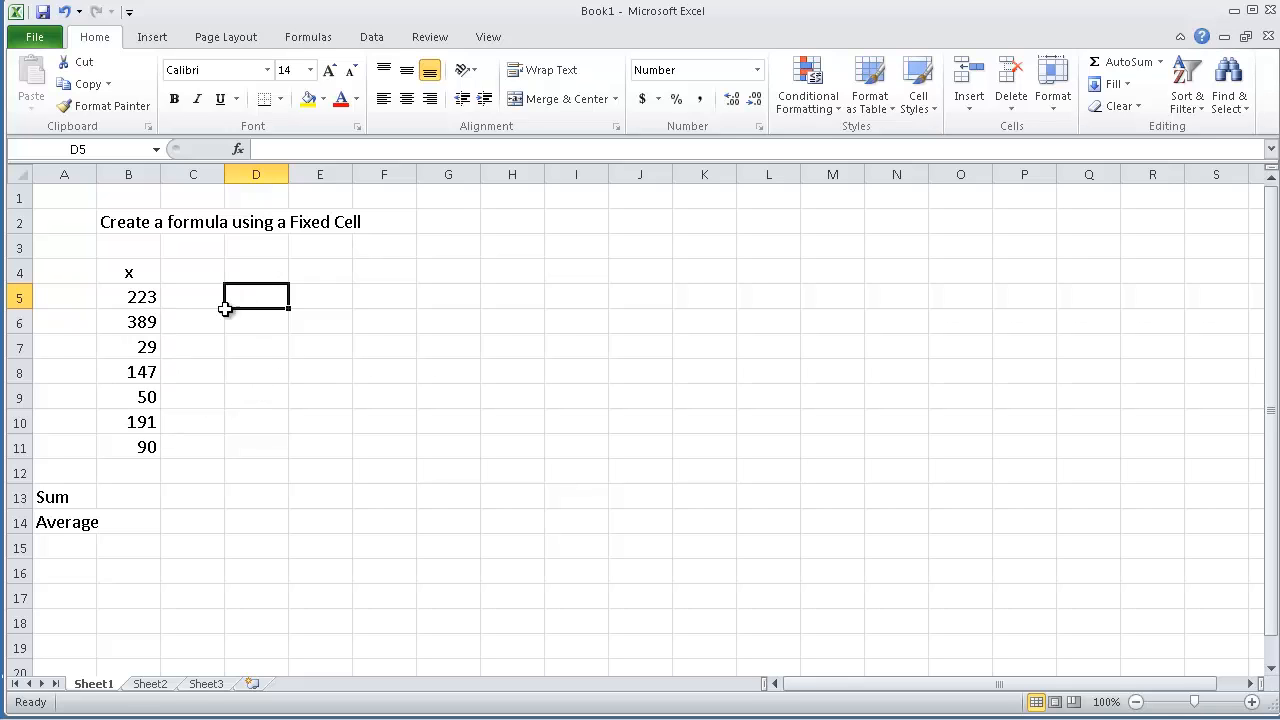
Step: Rename the Sheet1 worksheet as First
{"action": "double_click", "coordinate": [94, 684]}
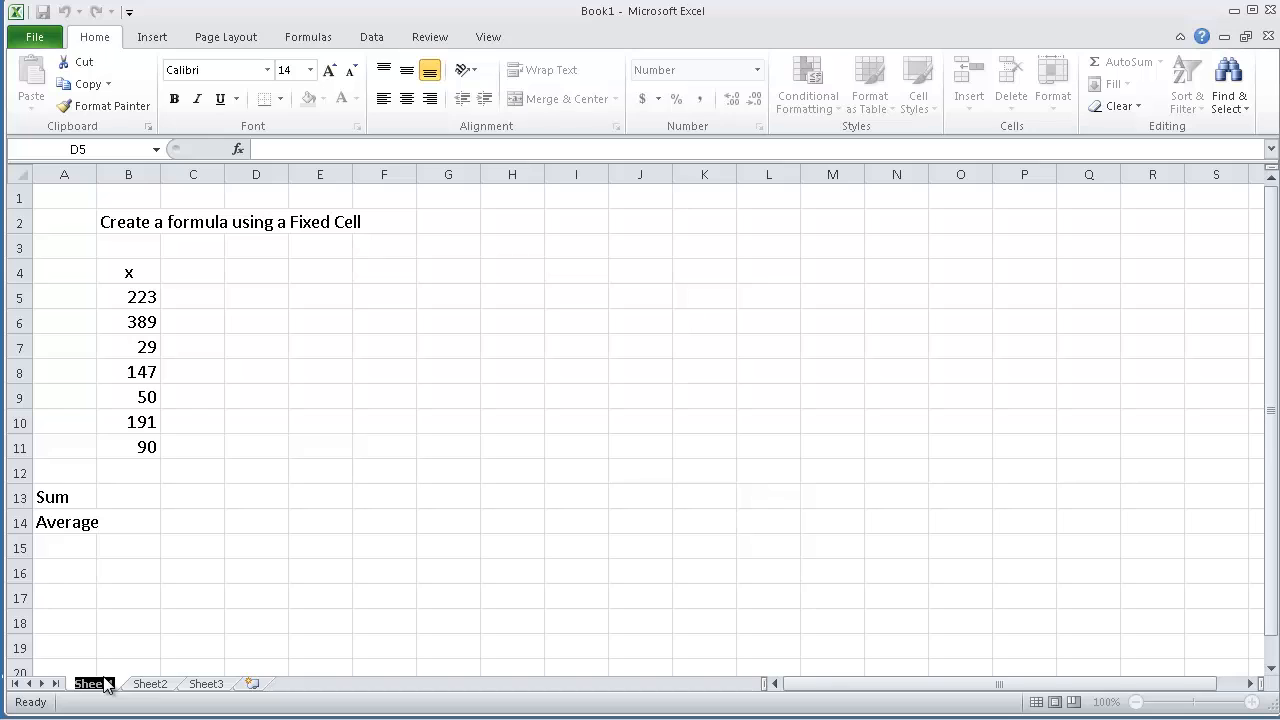
{"action": "type", "text": "First"}
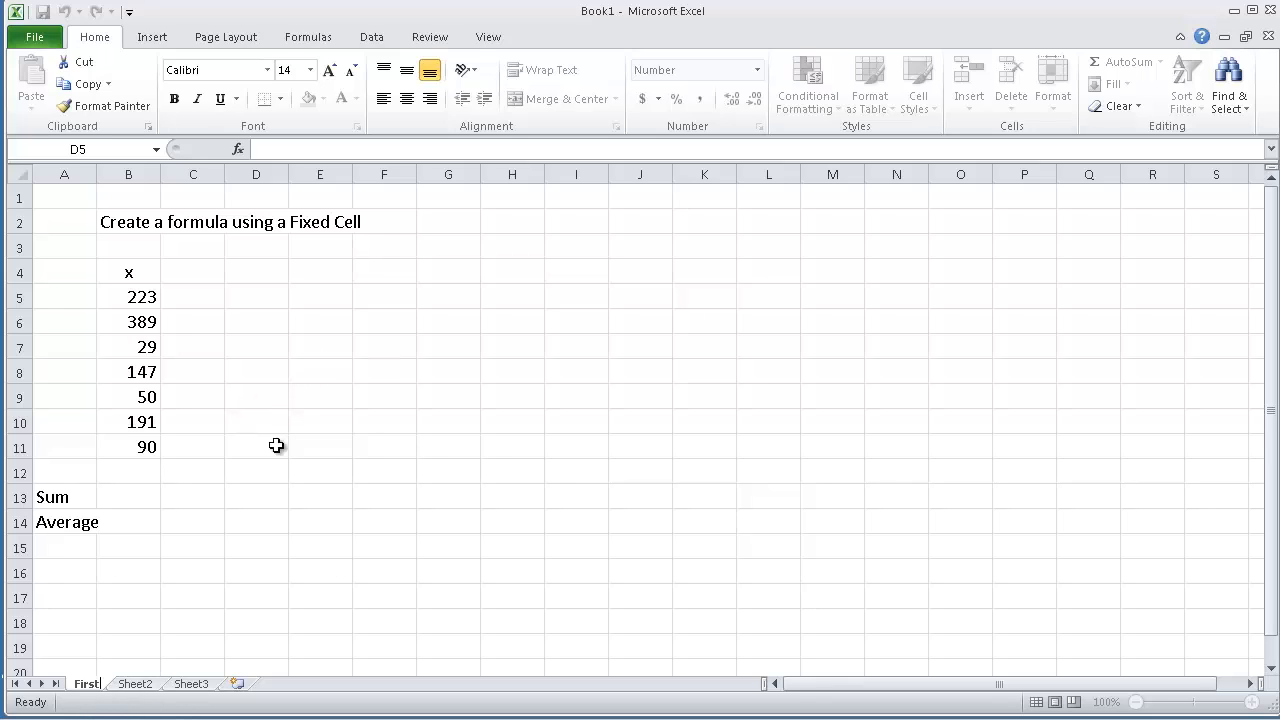
{"action": "left_click", "coordinate": [257, 471]}
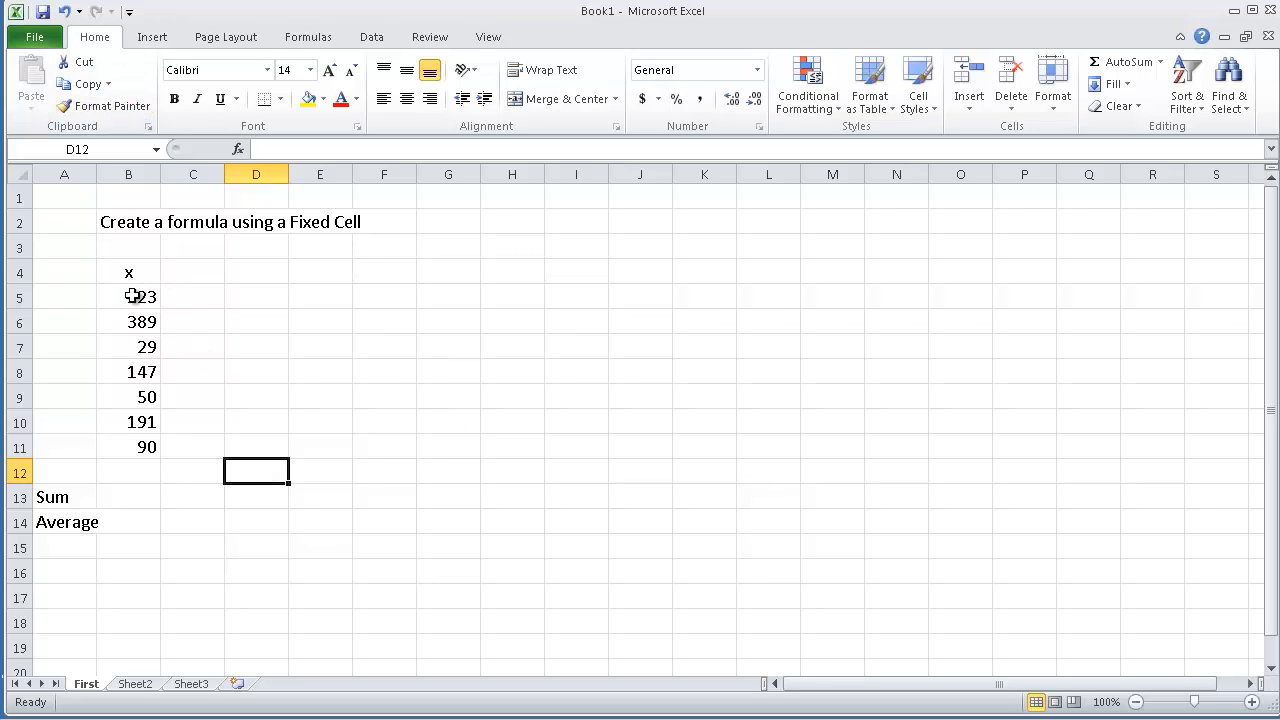
Step: Sort the x values in B5:B11 from smallest to largest
{"action": "left_click_drag", "start_coordinate": [132, 296], "coordinate": [142, 449]}
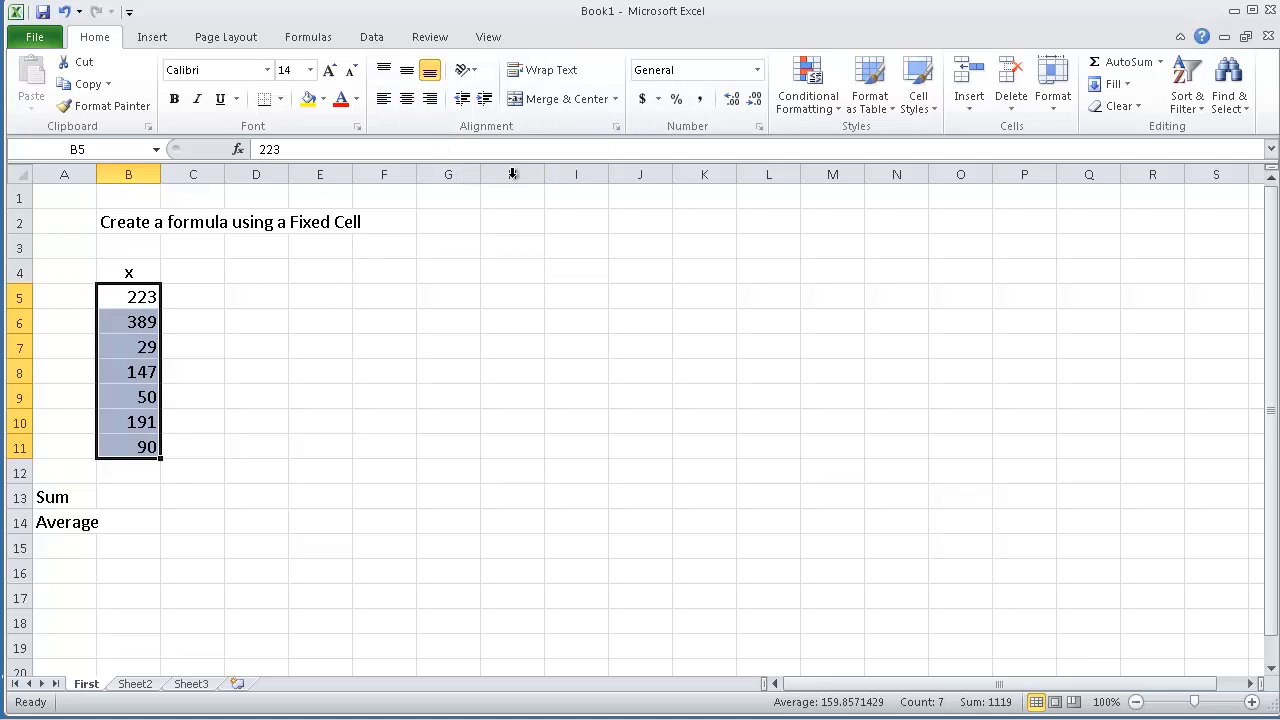
{"action": "left_click", "coordinate": [1186, 112]}
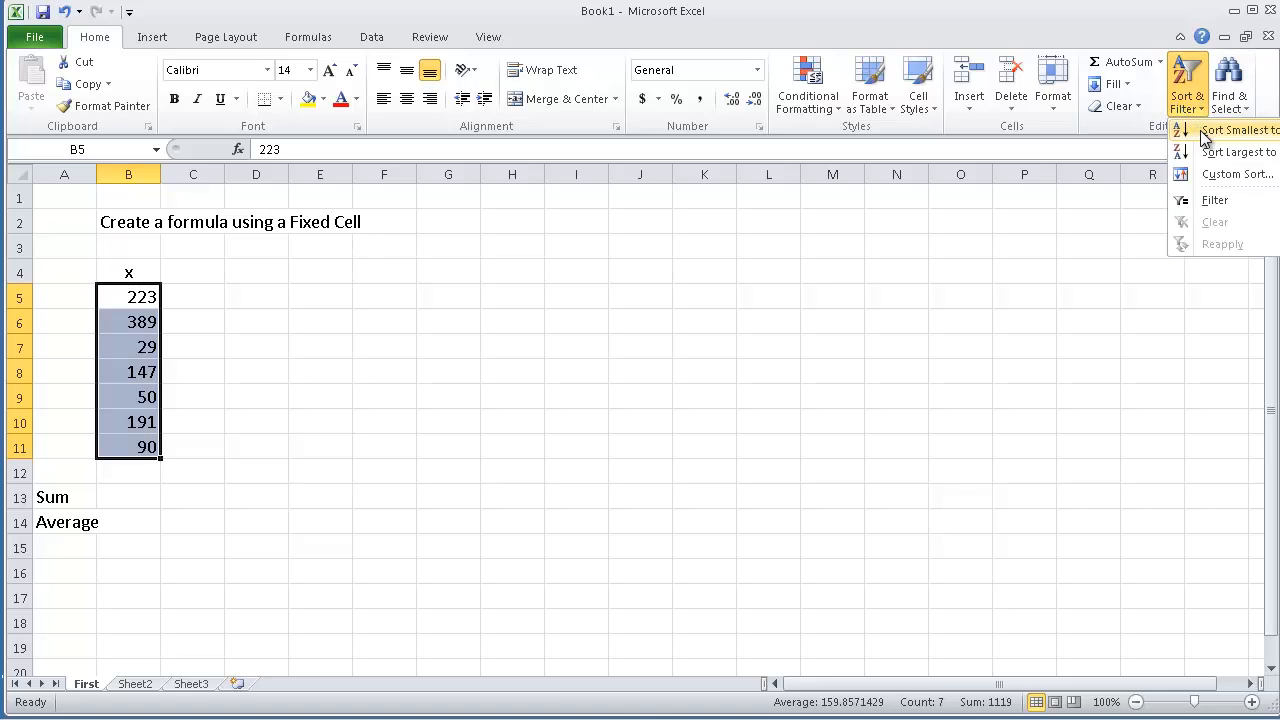
{"action": "left_click", "coordinate": [1205, 136]}
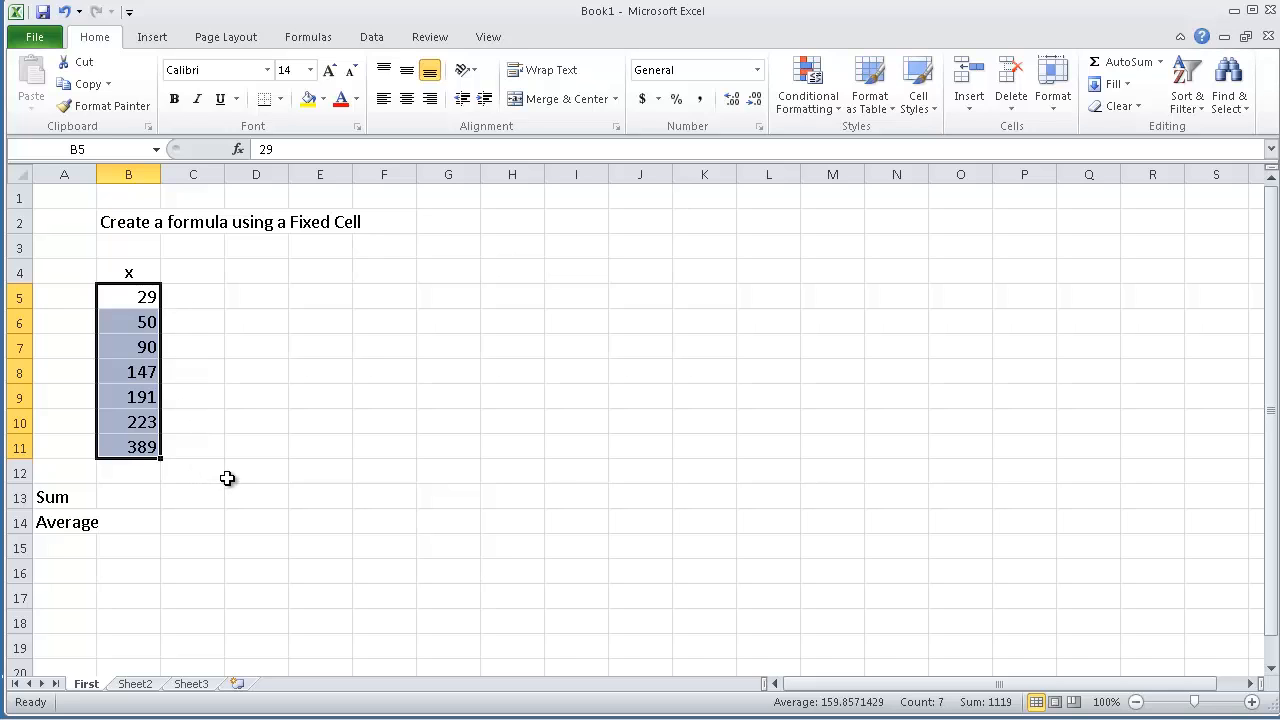
{"action": "left_click", "coordinate": [233, 474]}
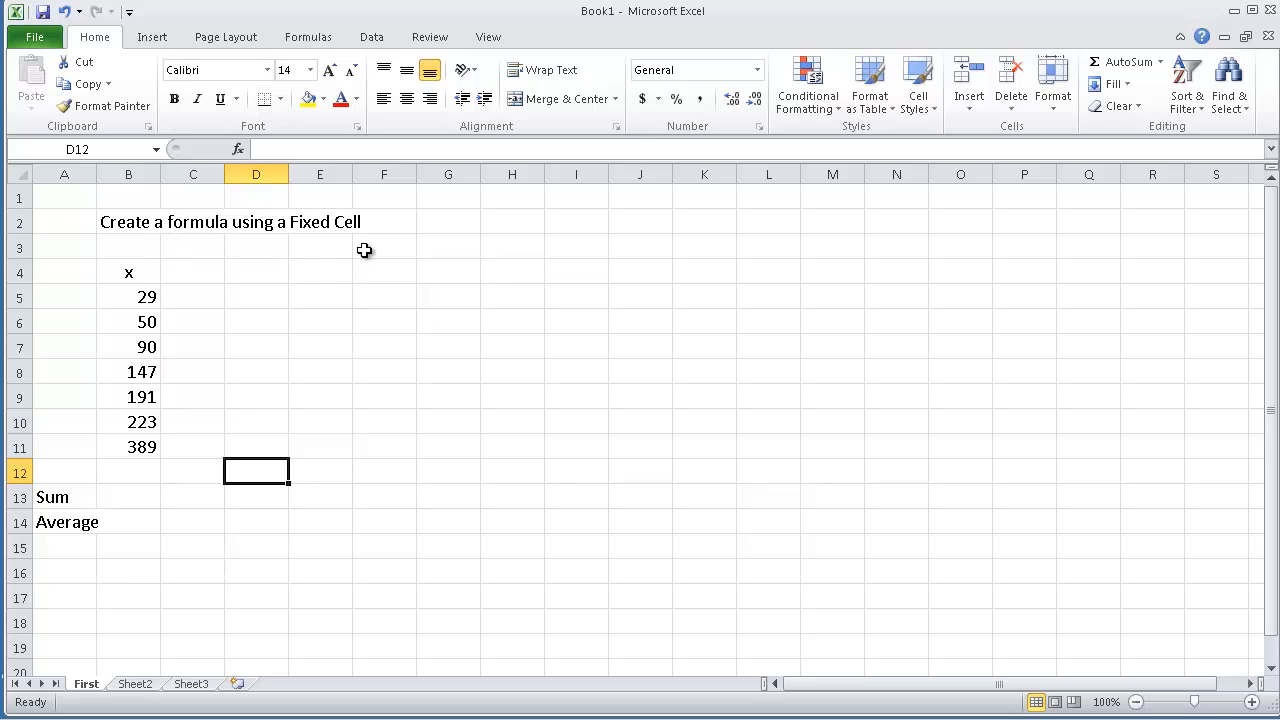
Step: Total B5:B12 in cell B13 with AutoSum, and widen column A to fit the Average label
{"action": "left_click", "coordinate": [139, 497]}
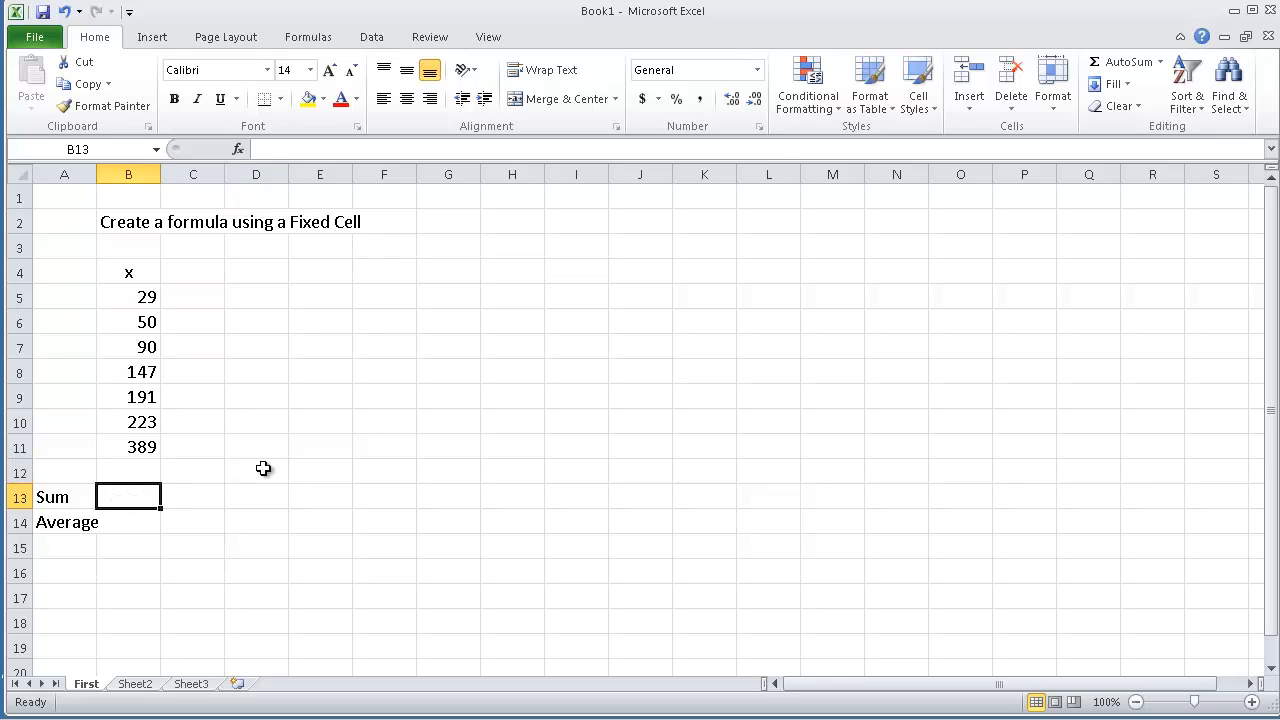
{"action": "left_click", "coordinate": [1128, 64]}
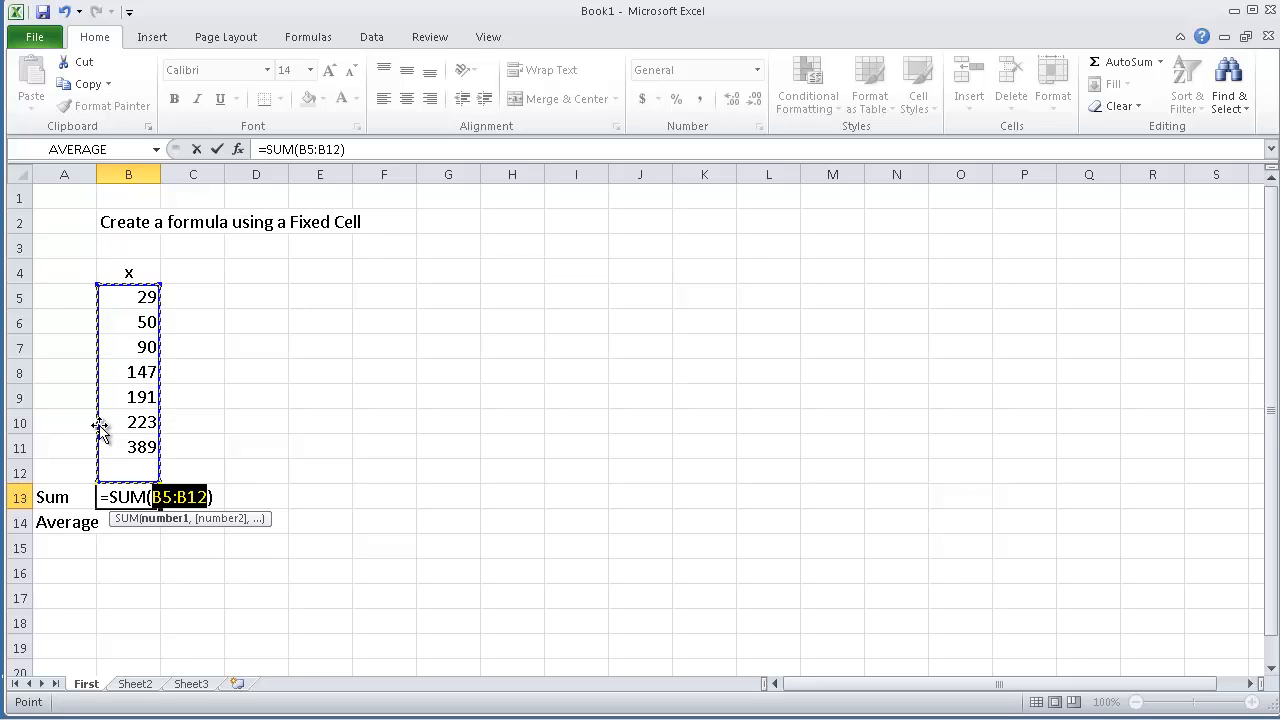
{"action": "key", "text": "Return"}
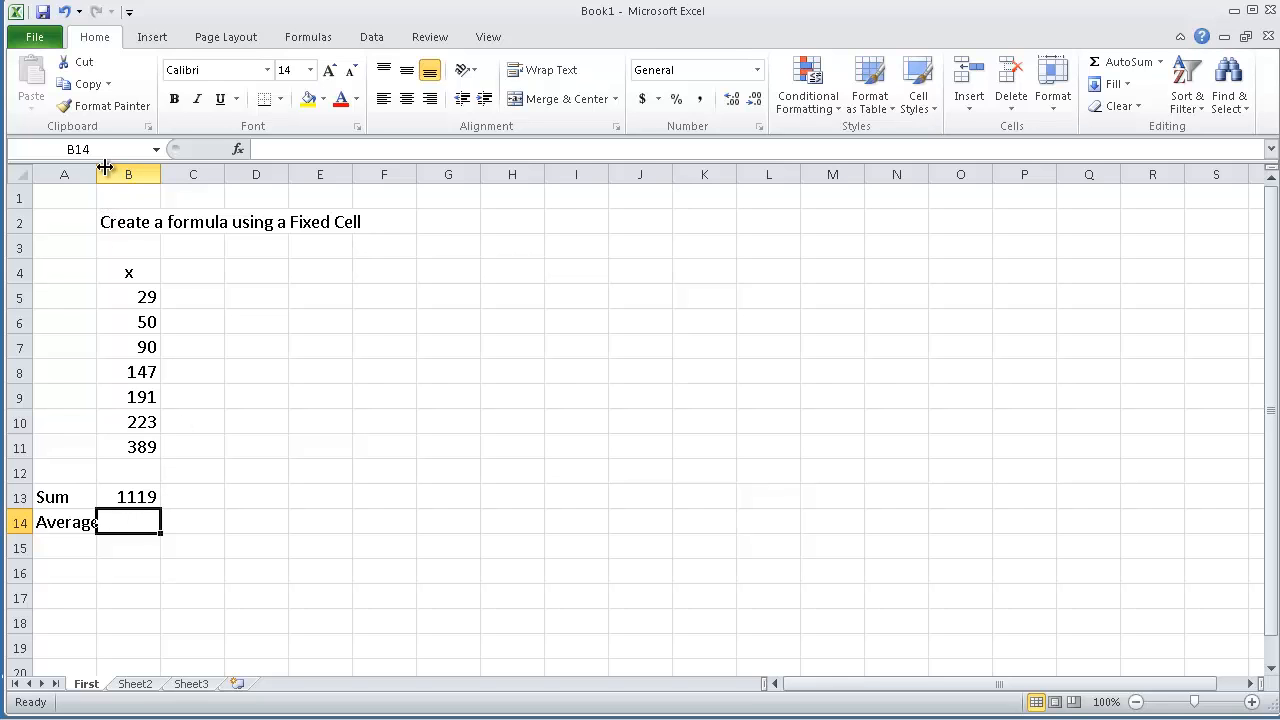
{"action": "left_click_drag", "start_coordinate": [97, 173], "coordinate": [110, 173]}
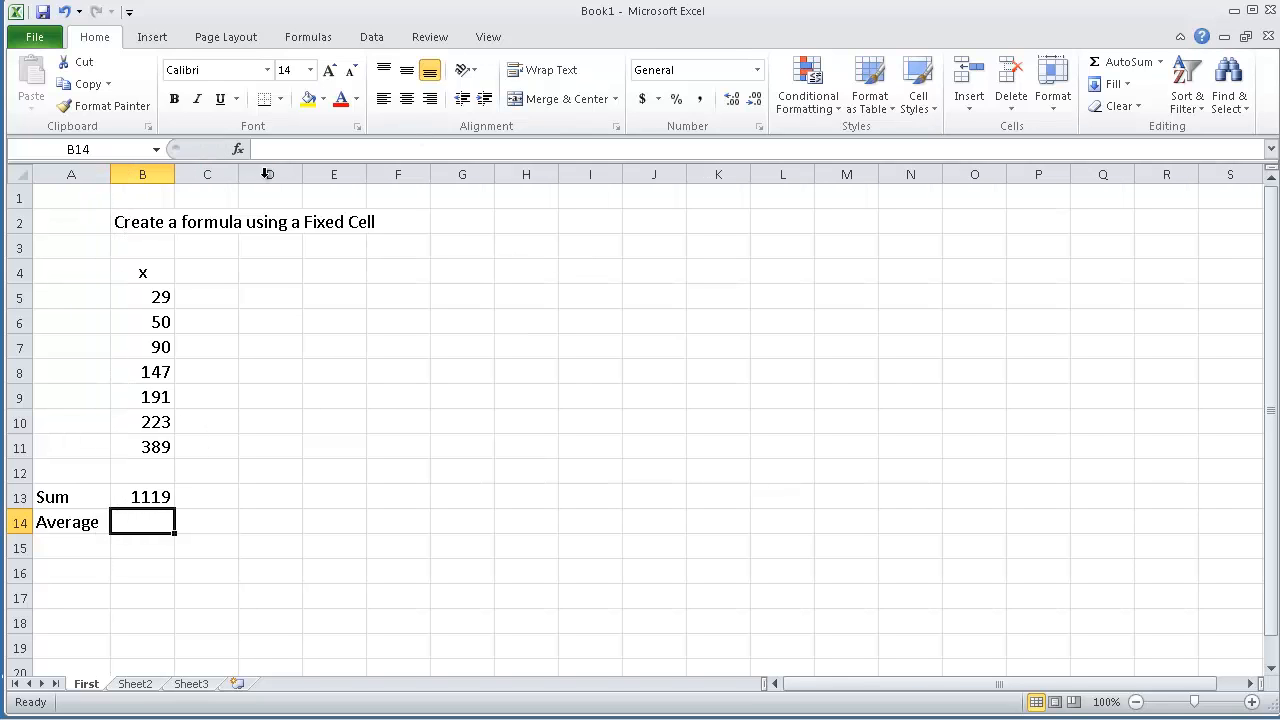
Step: Insert the statistical AVERAGE function in cell B14, with B5:B11 as its Number1 range
{"action": "left_click", "coordinate": [312, 38]}
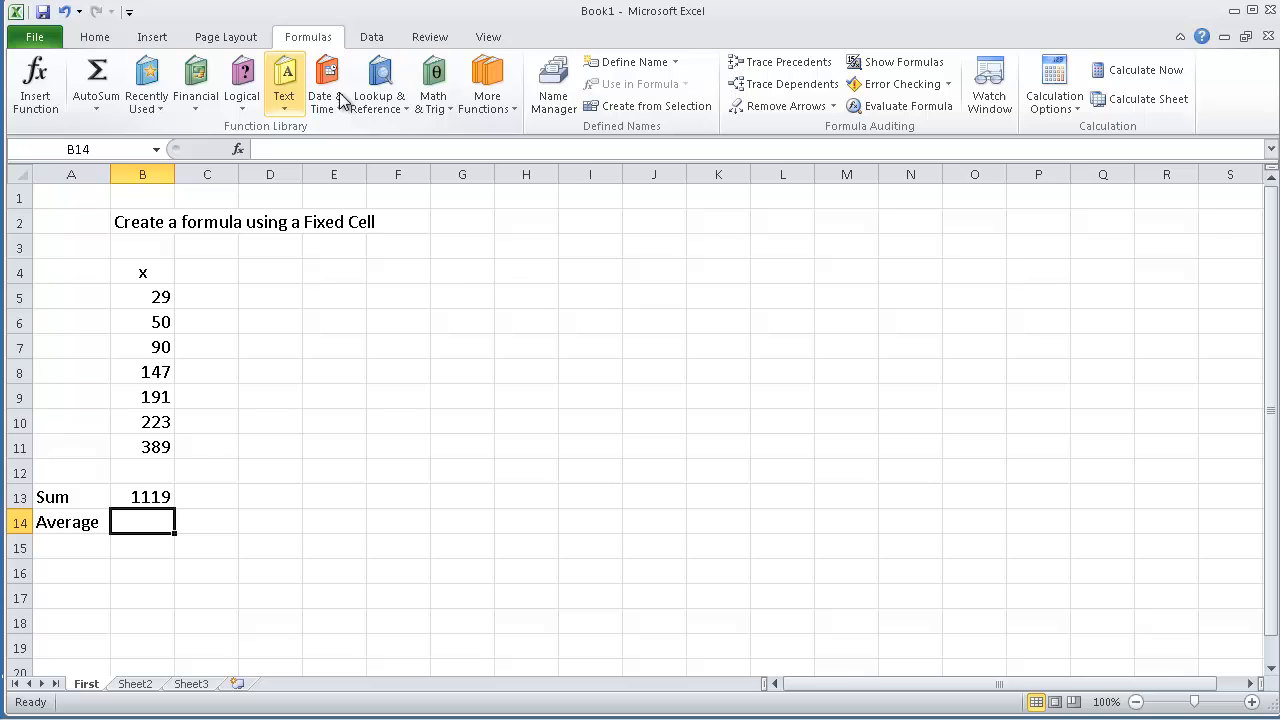
{"action": "left_click", "coordinate": [486, 70]}
{"action": "mouse_move", "coordinate": [503, 136]}
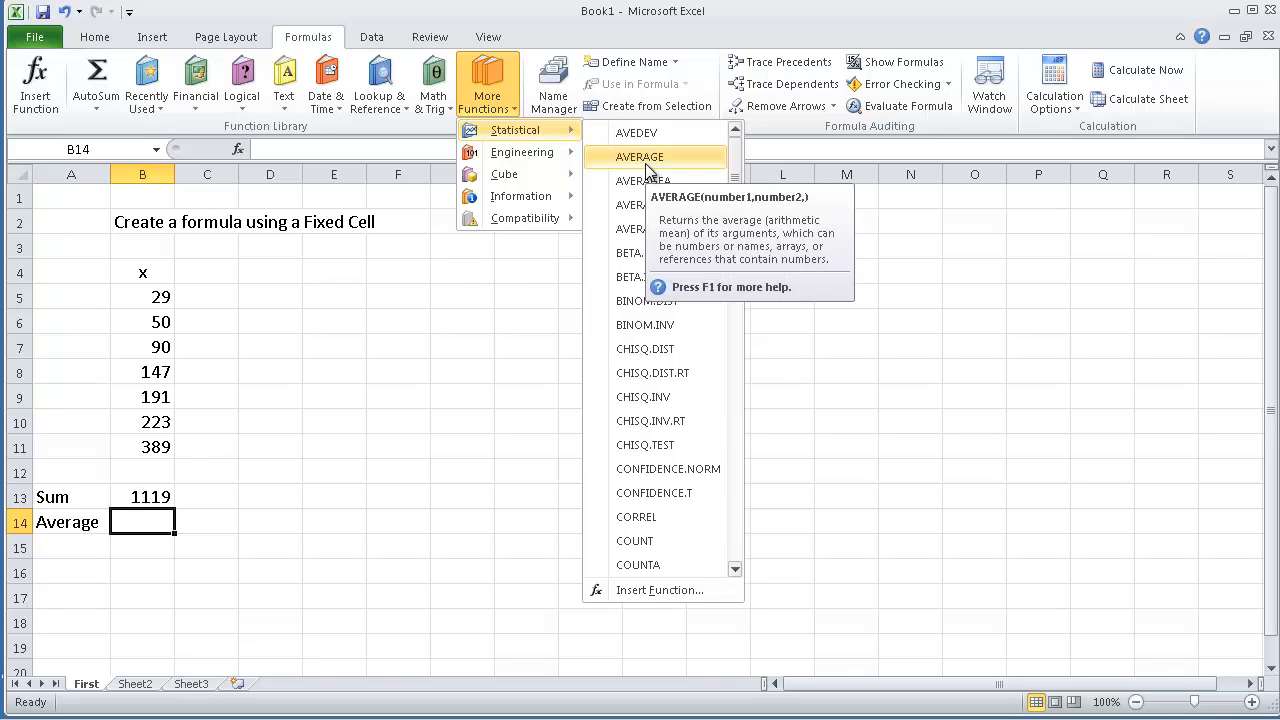
{"action": "left_click", "coordinate": [646, 164]}
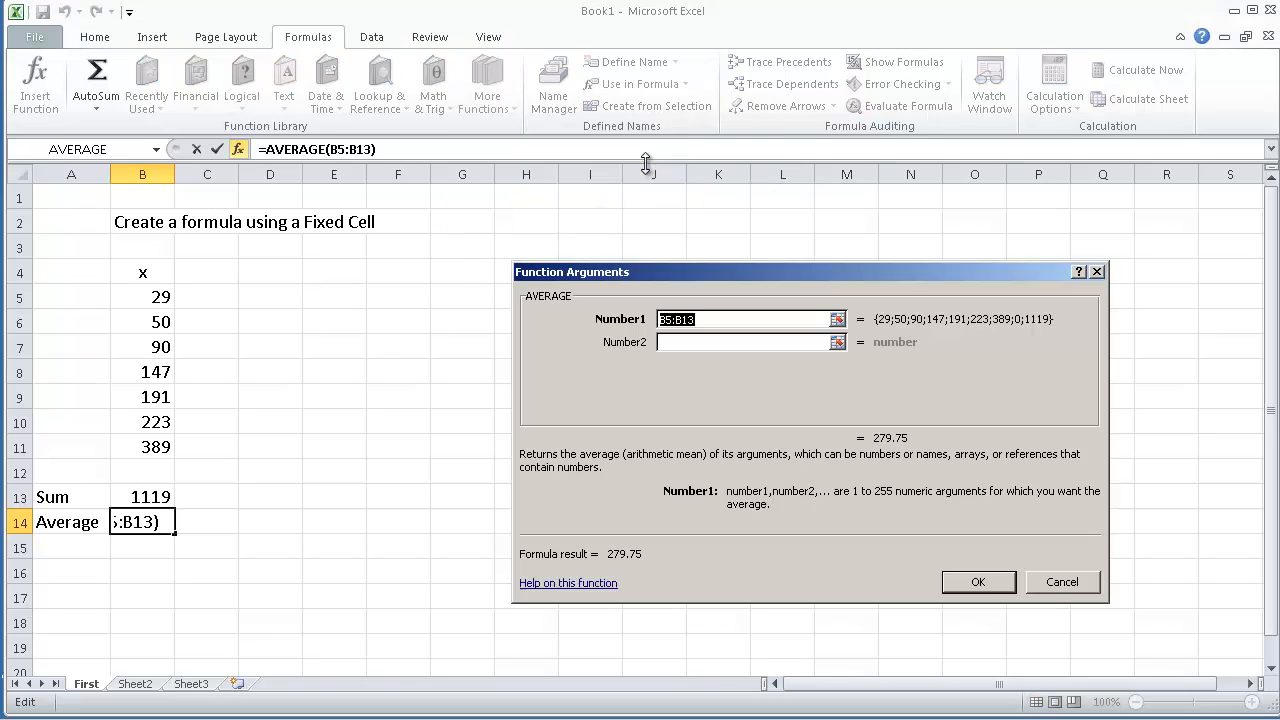
{"action": "left_click", "coordinate": [687, 319]}
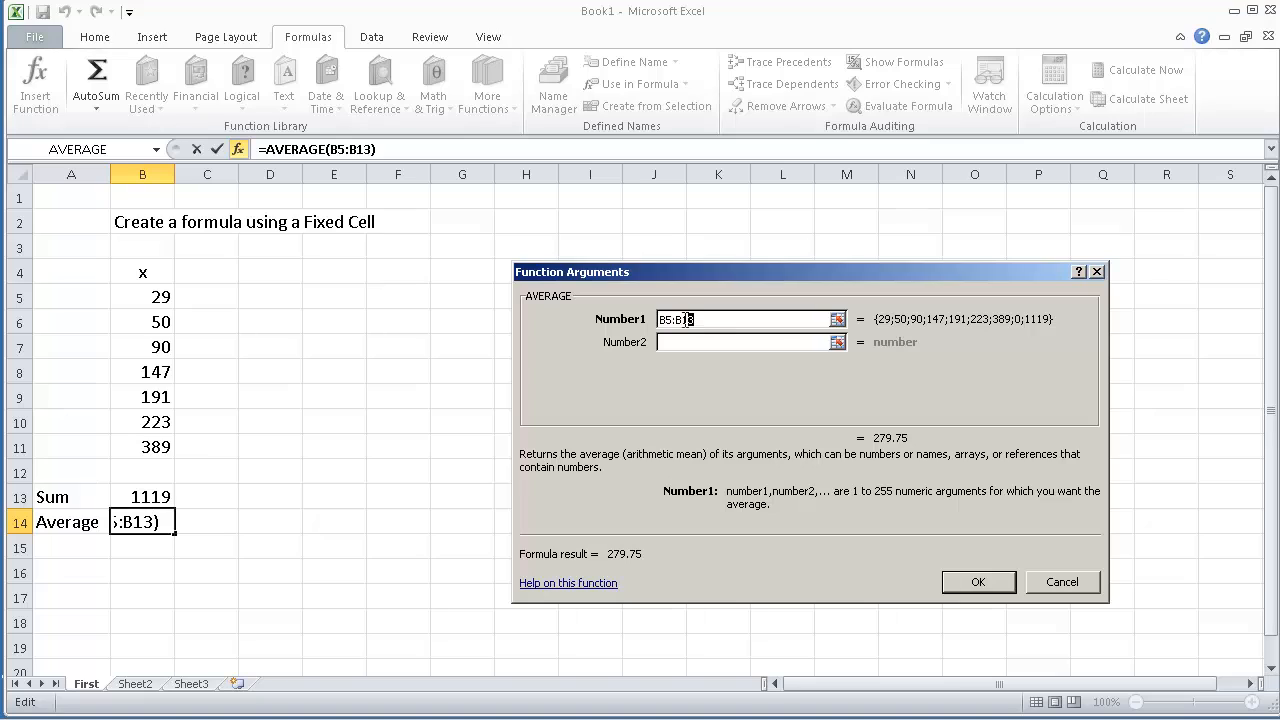
{"action": "key", "text": "BackSpace"}
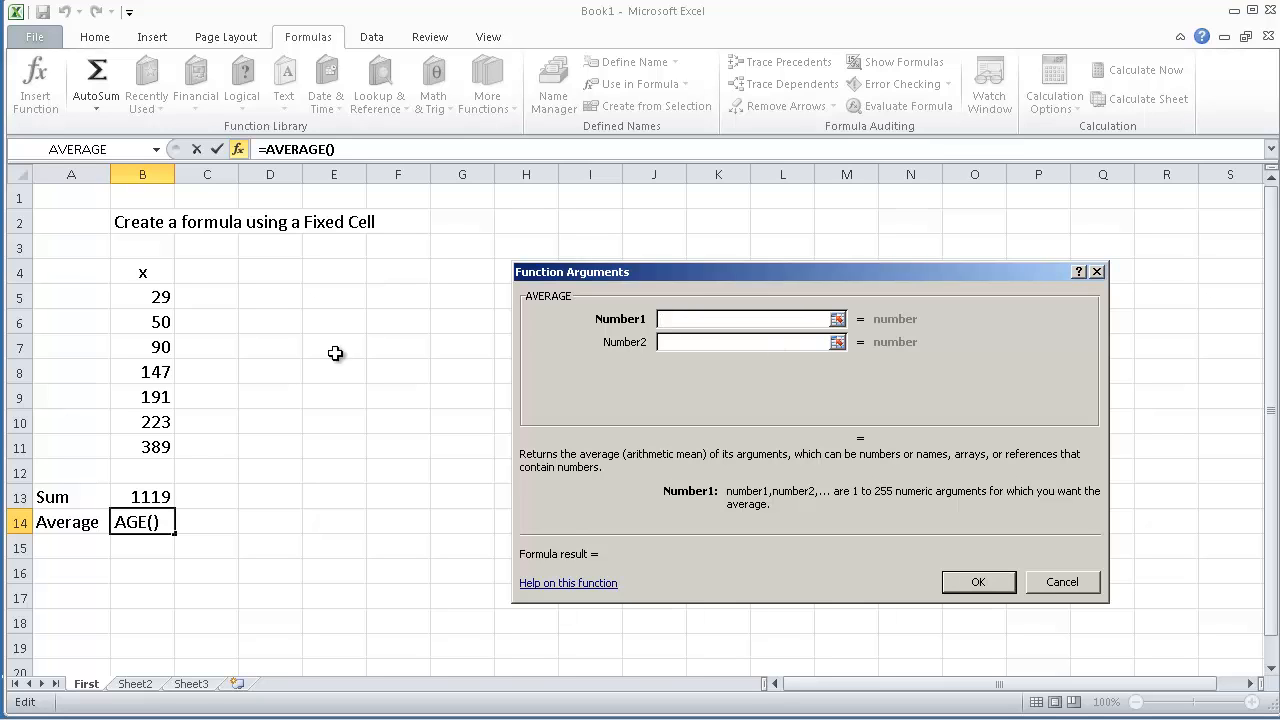
{"action": "left_click", "coordinate": [147, 300]}
{"action": "left_click_drag", "start_coordinate": [147, 300], "coordinate": [155, 452]}
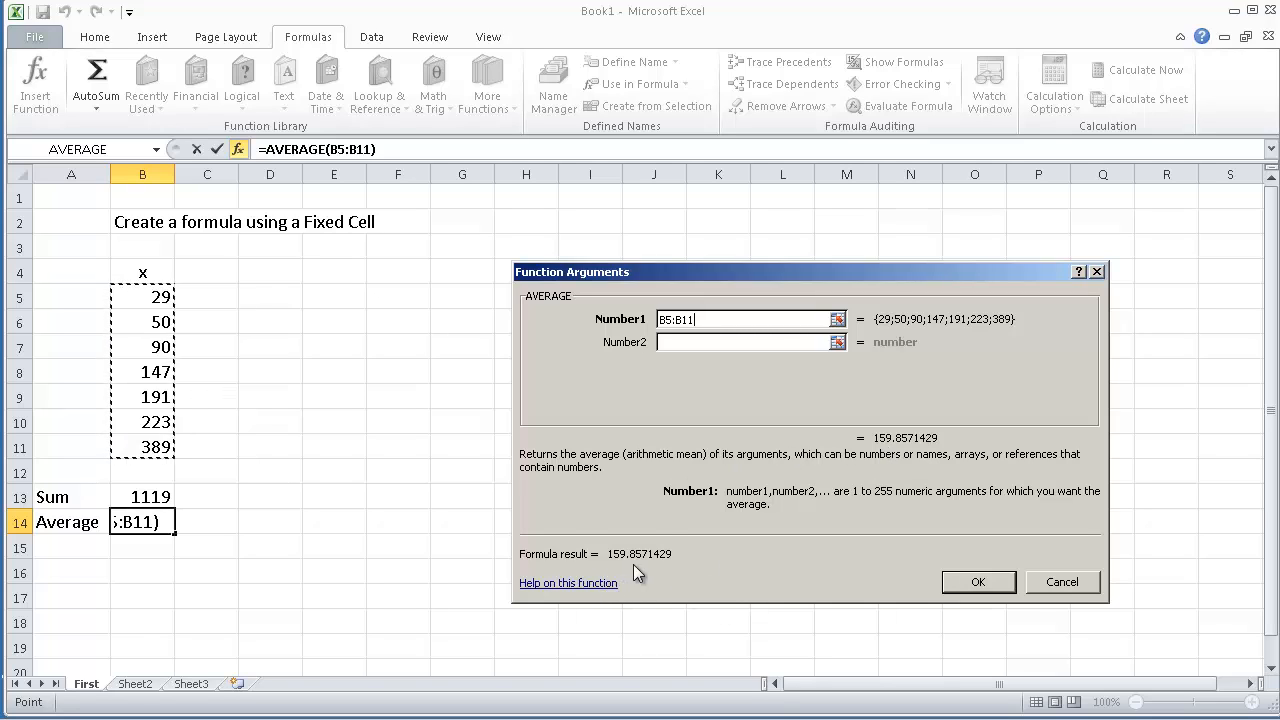
{"action": "left_click", "coordinate": [995, 583]}
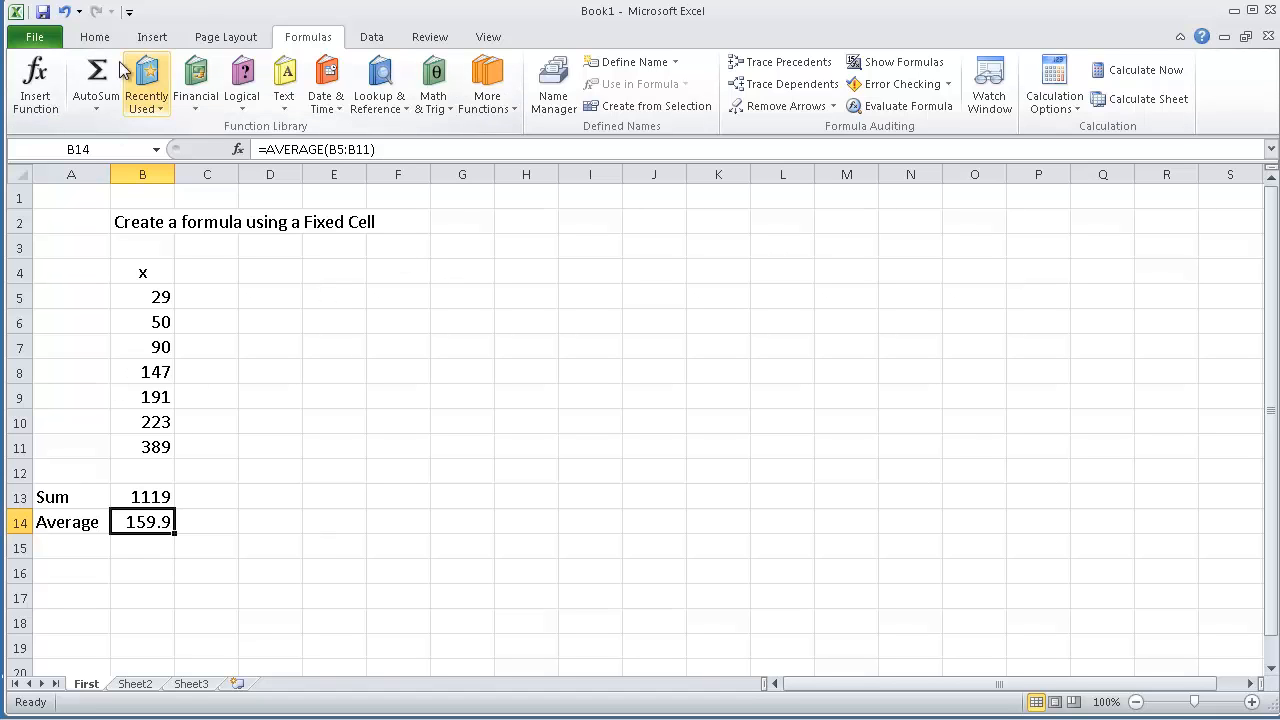
Step: Show the average in B14 with three decimal places
{"action": "left_click", "coordinate": [93, 38]}
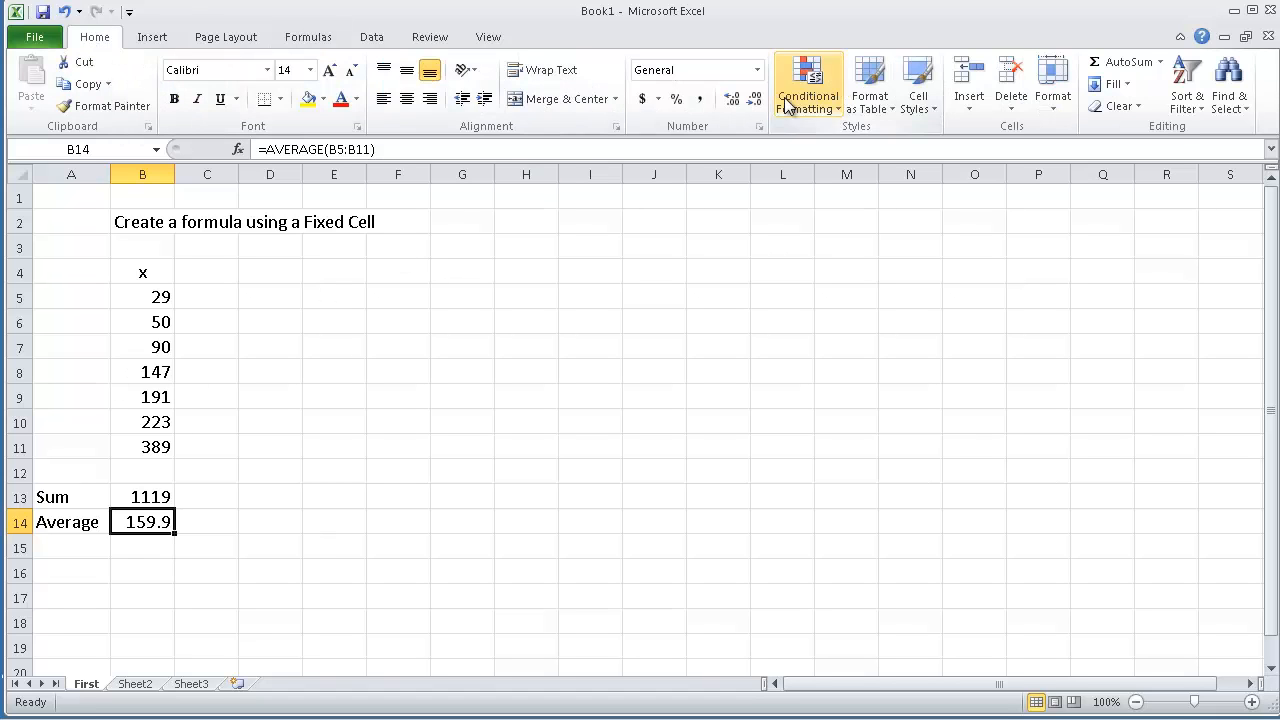
{"action": "left_click", "coordinate": [733, 101]}
{"action": "left_click", "coordinate": [734, 102]}
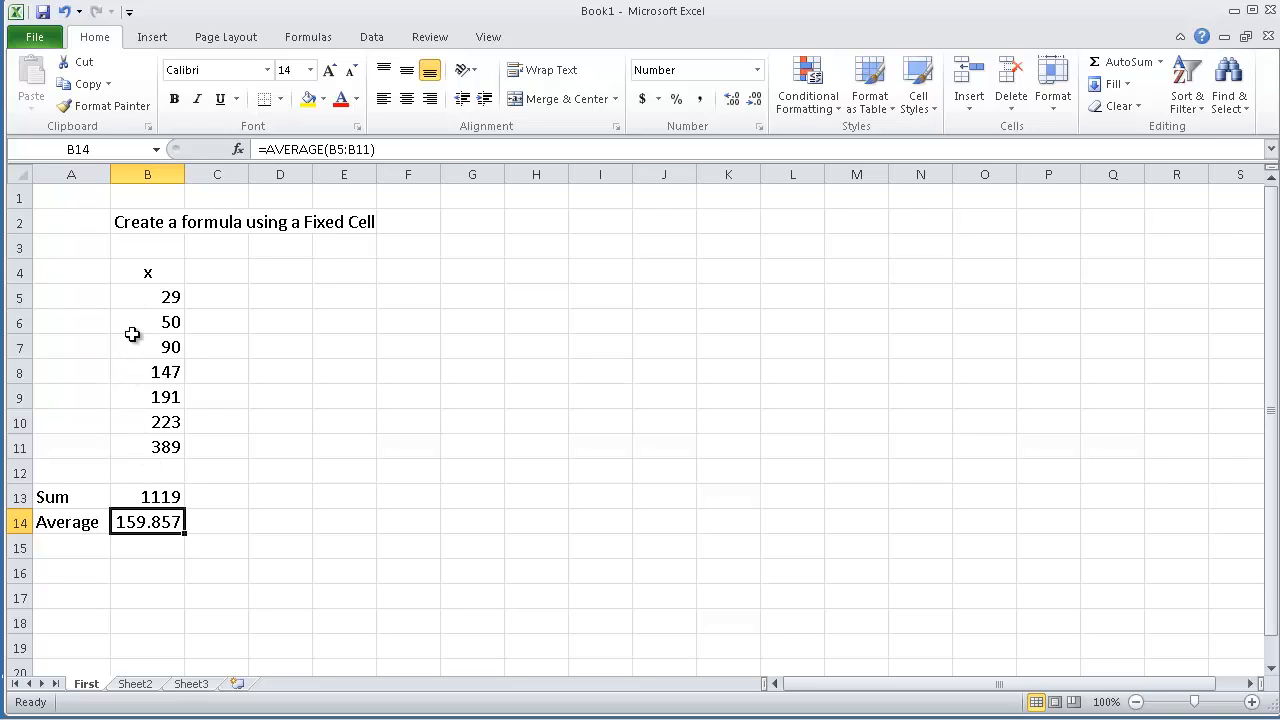
Step: Enter the heading % in cell C4, beside the x heading
{"action": "left_click", "coordinate": [215, 265]}
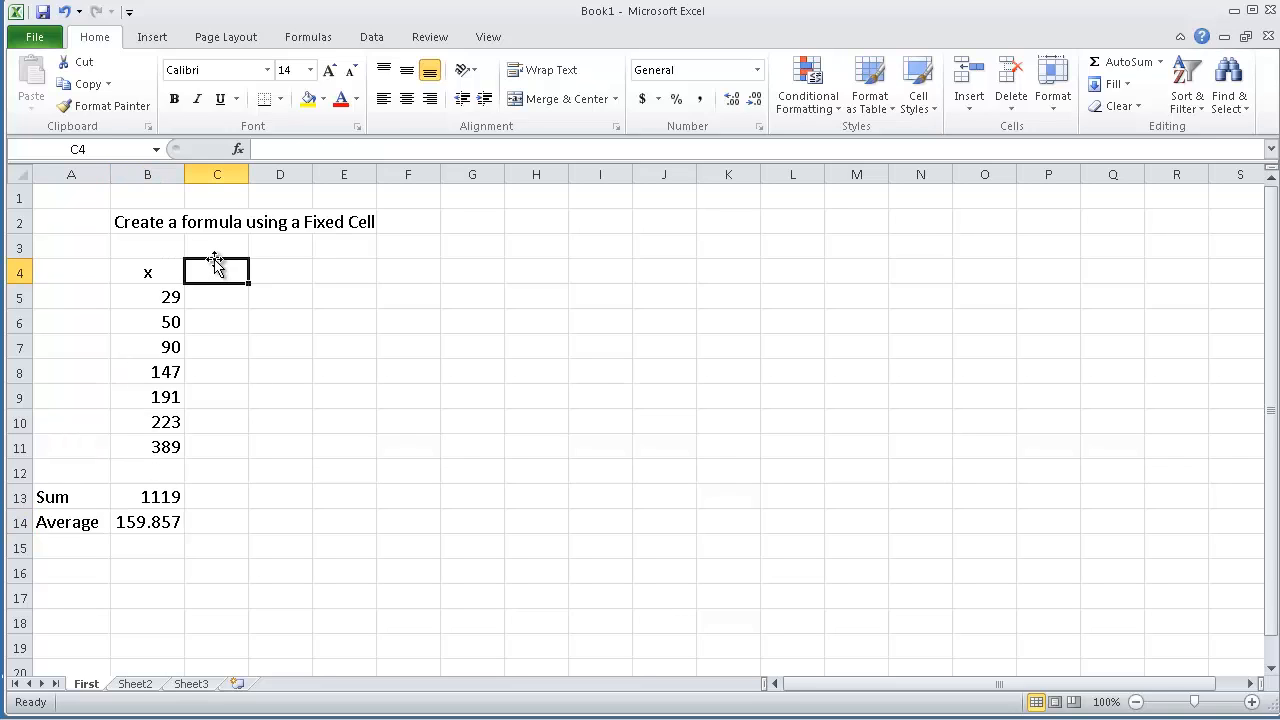
{"action": "type", "text": "%"}
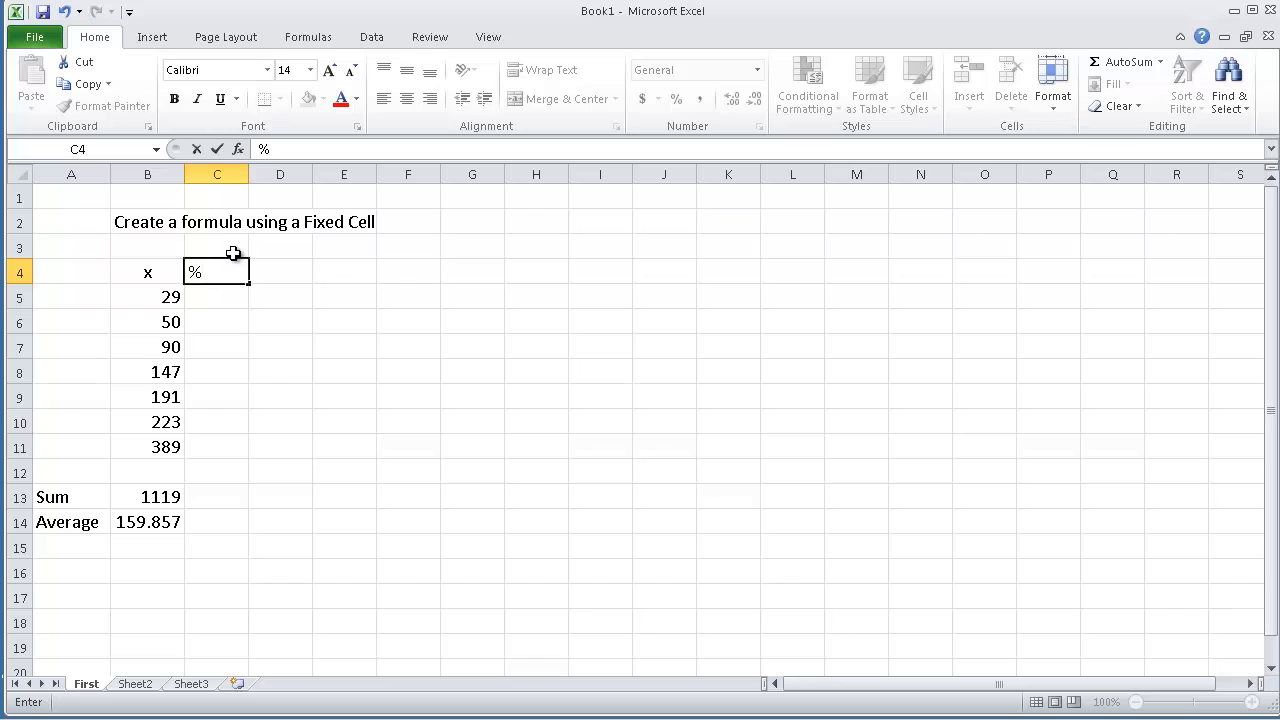
{"action": "left_click", "coordinate": [211, 300]}
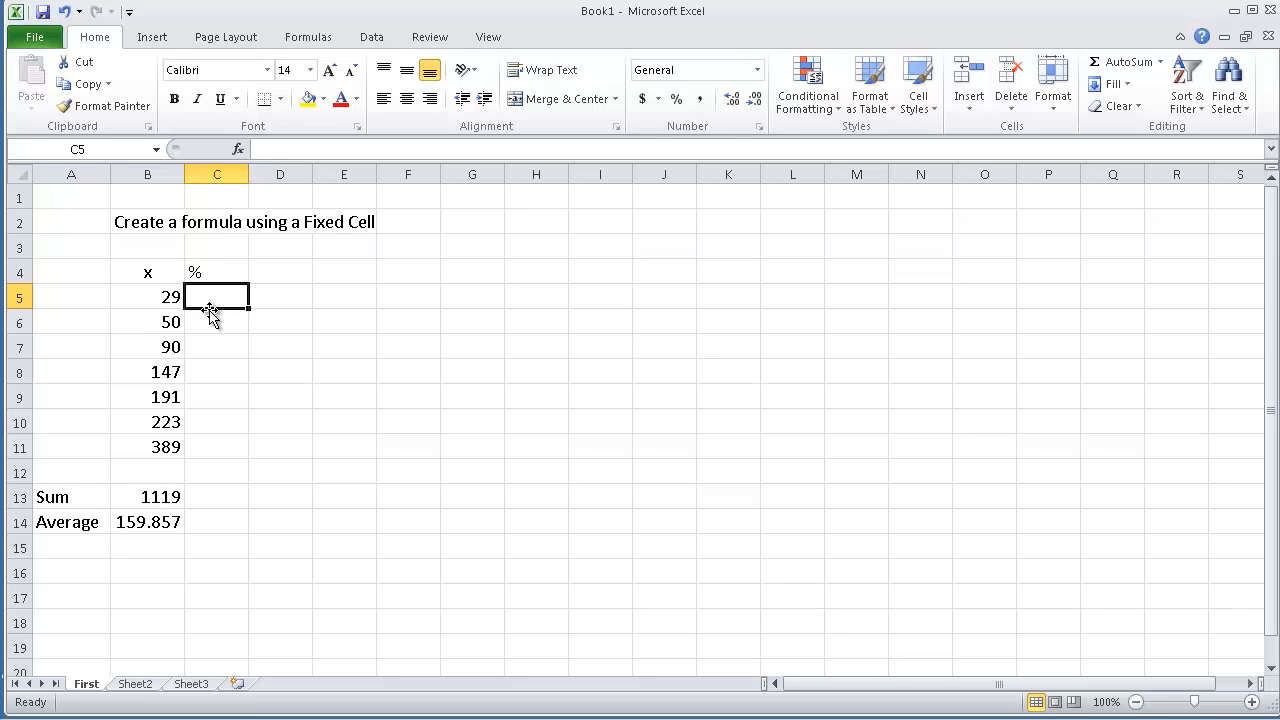
Step: Enter the formula =B5/$B$13 in cell C5, dividing the first x value by the fixed sum cell
{"action": "type", "text": "="}
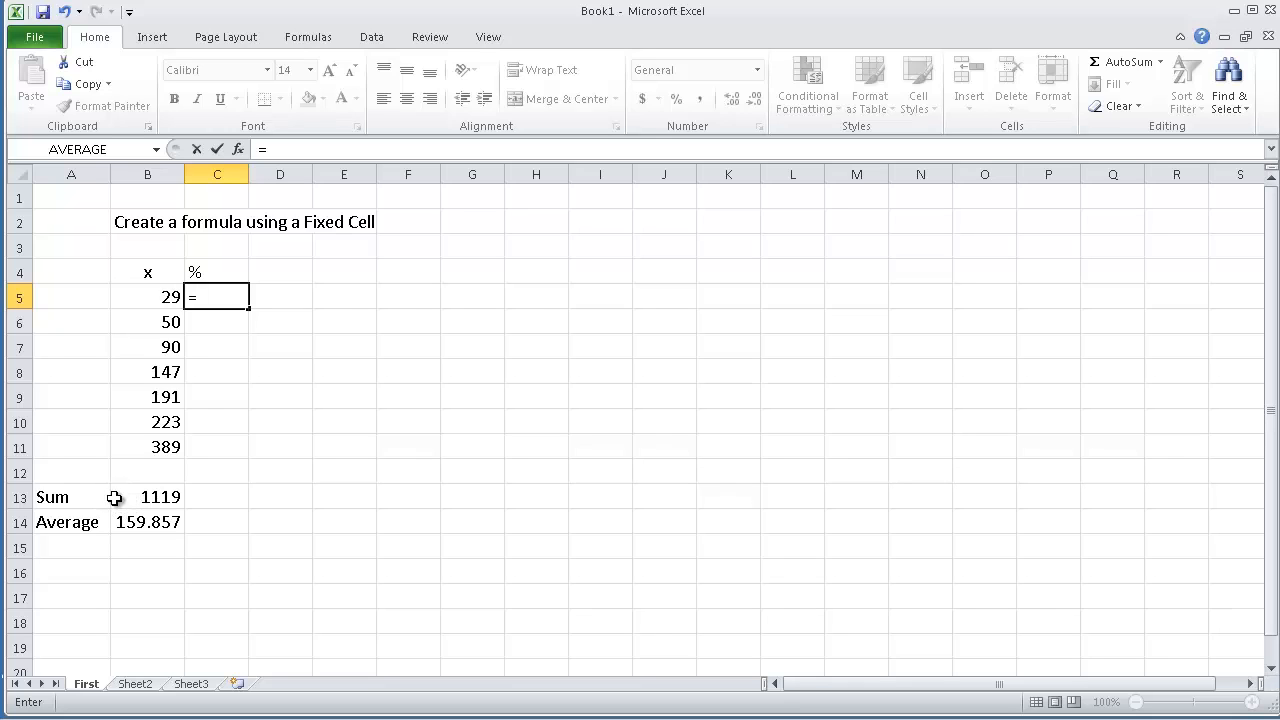
{"action": "left_click", "coordinate": [144, 300]}
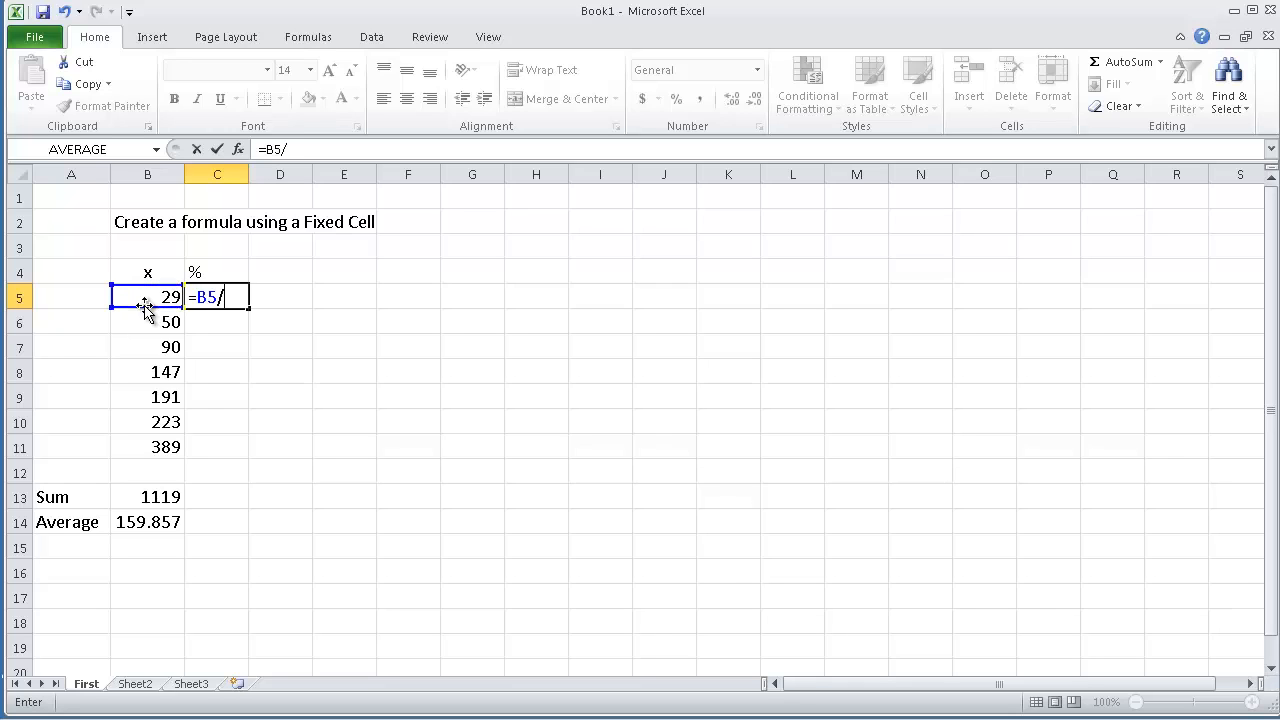
{"action": "type", "text": "/"}
{"action": "left_click", "coordinate": [139, 497]}
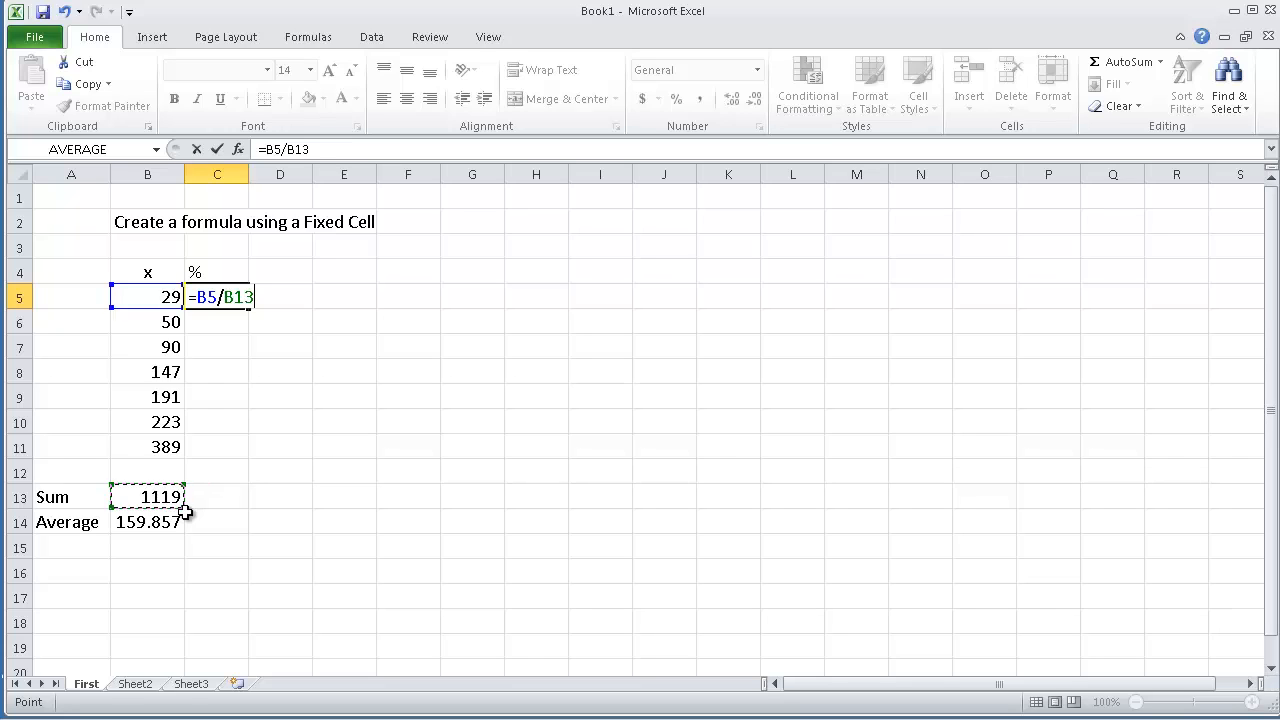
{"action": "key", "text": "F4"}
{"action": "key", "text": "F4"}
{"action": "type", "text": "$B$"}
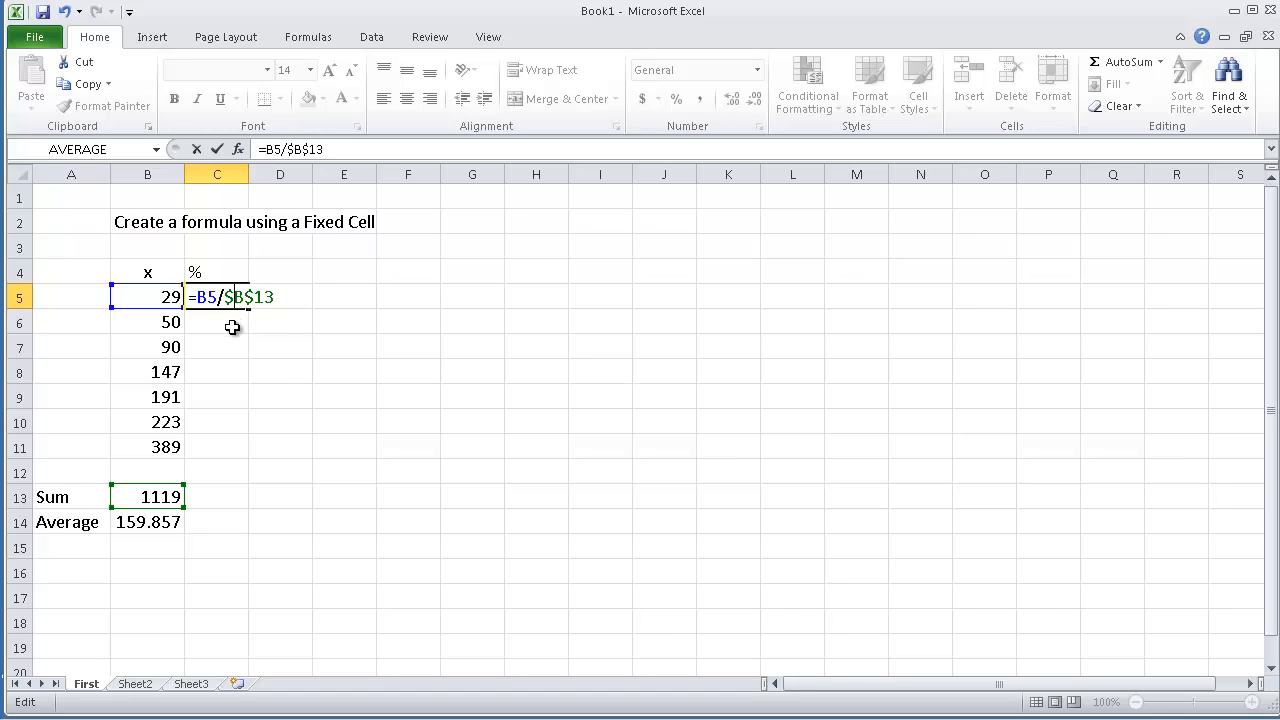
{"action": "key", "text": "Return"}
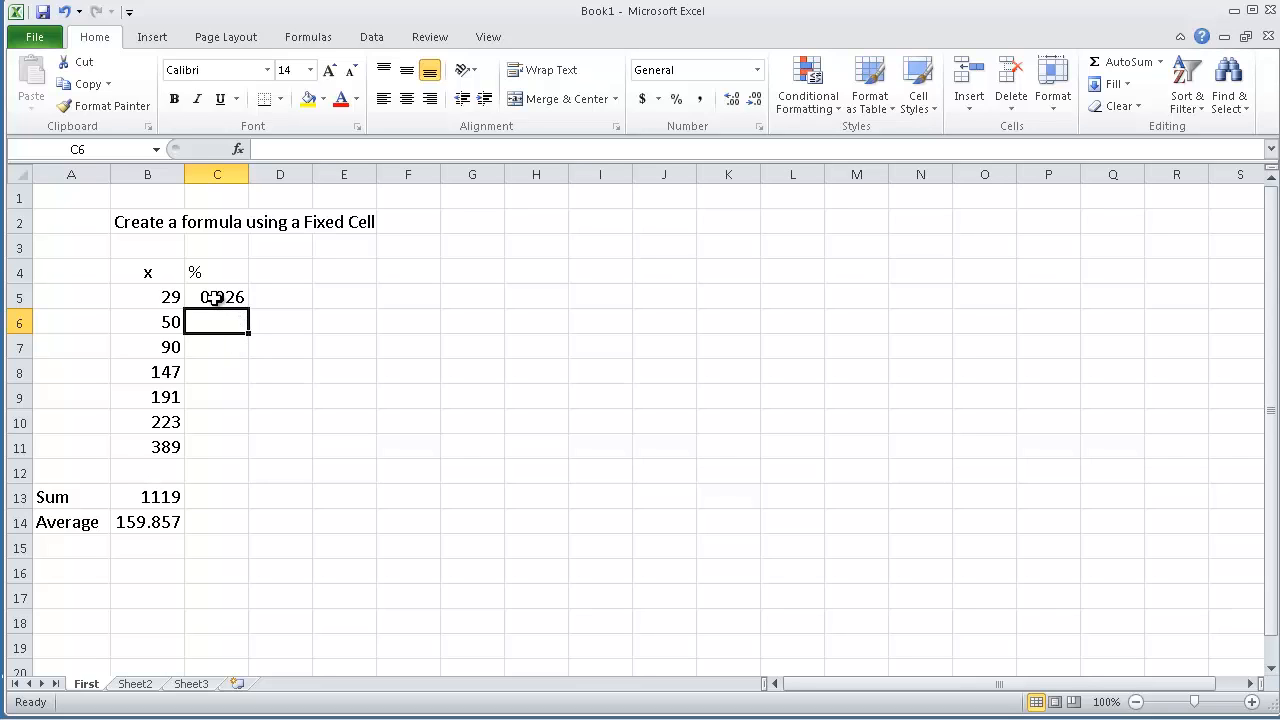
Step: Fill the formula in C5 down through C11
{"action": "left_click", "coordinate": [208, 297]}
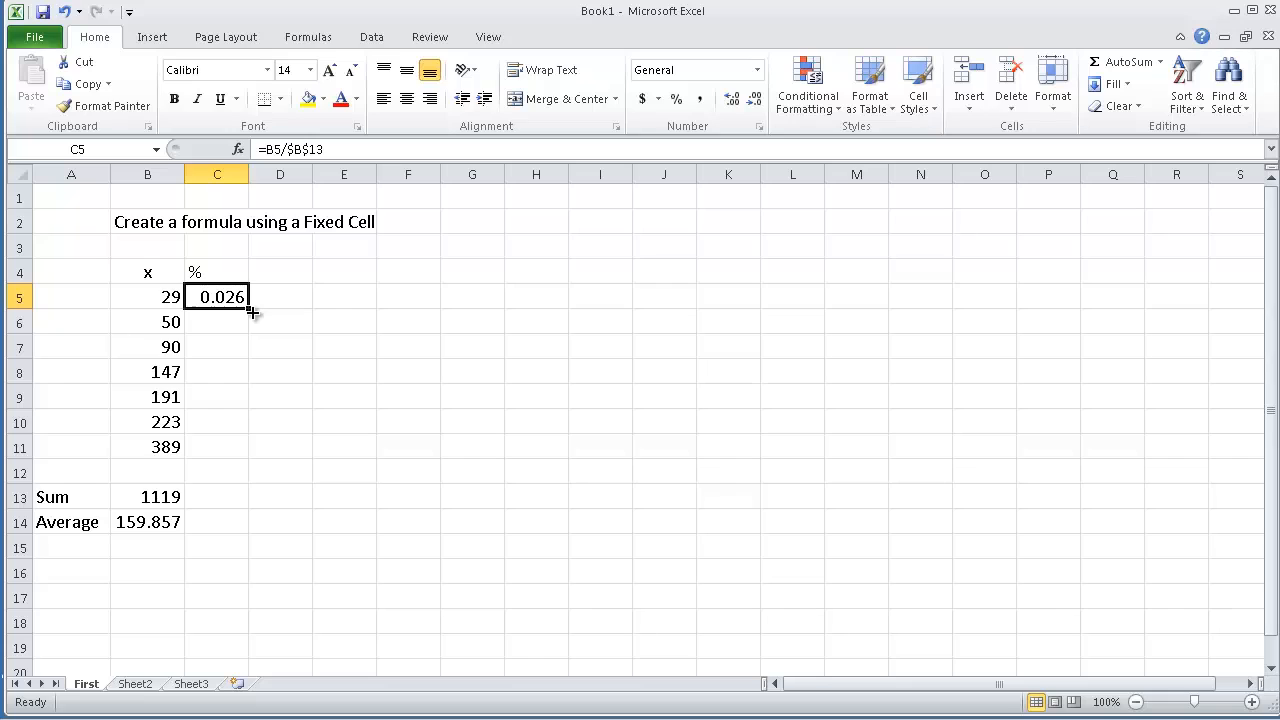
{"action": "left_click_drag", "start_coordinate": [252, 313], "coordinate": [243, 455]}
{"action": "left_click", "coordinate": [232, 492]}
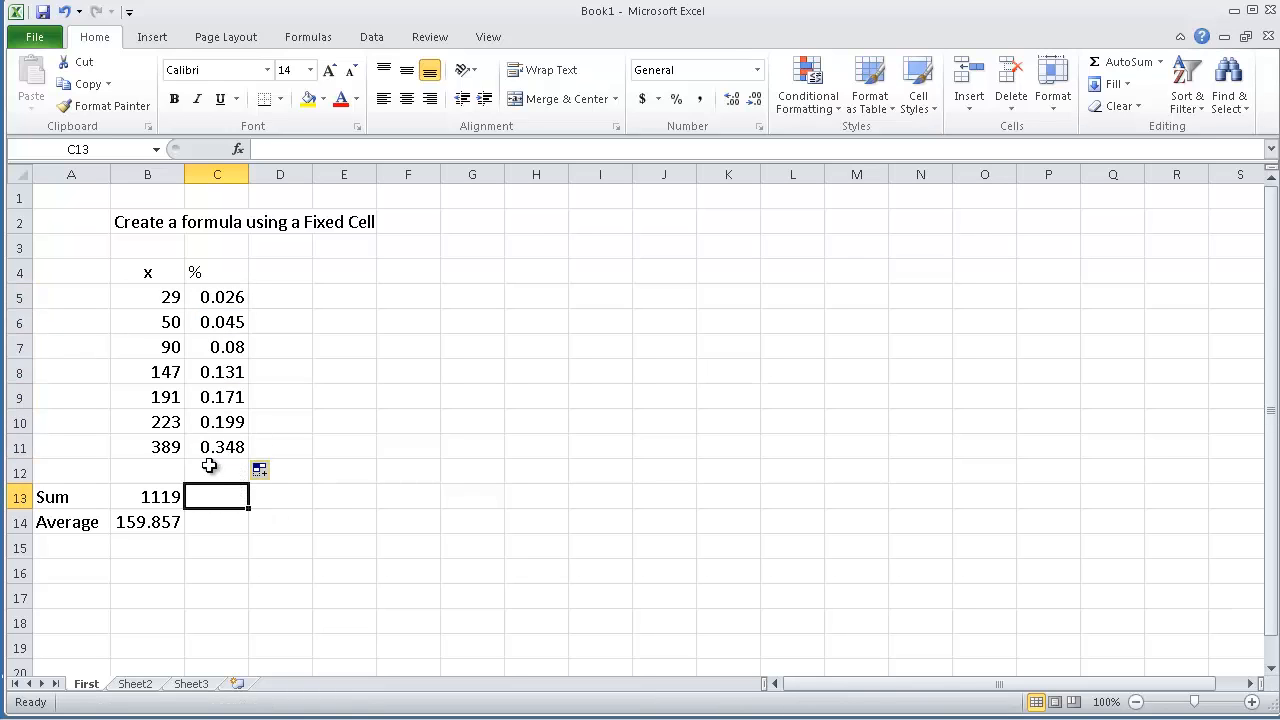
Step: Inspect the copied formula in C8 and its cell references, leaving it as =B8/$B$13
{"action": "double_click", "coordinate": [222, 371]}
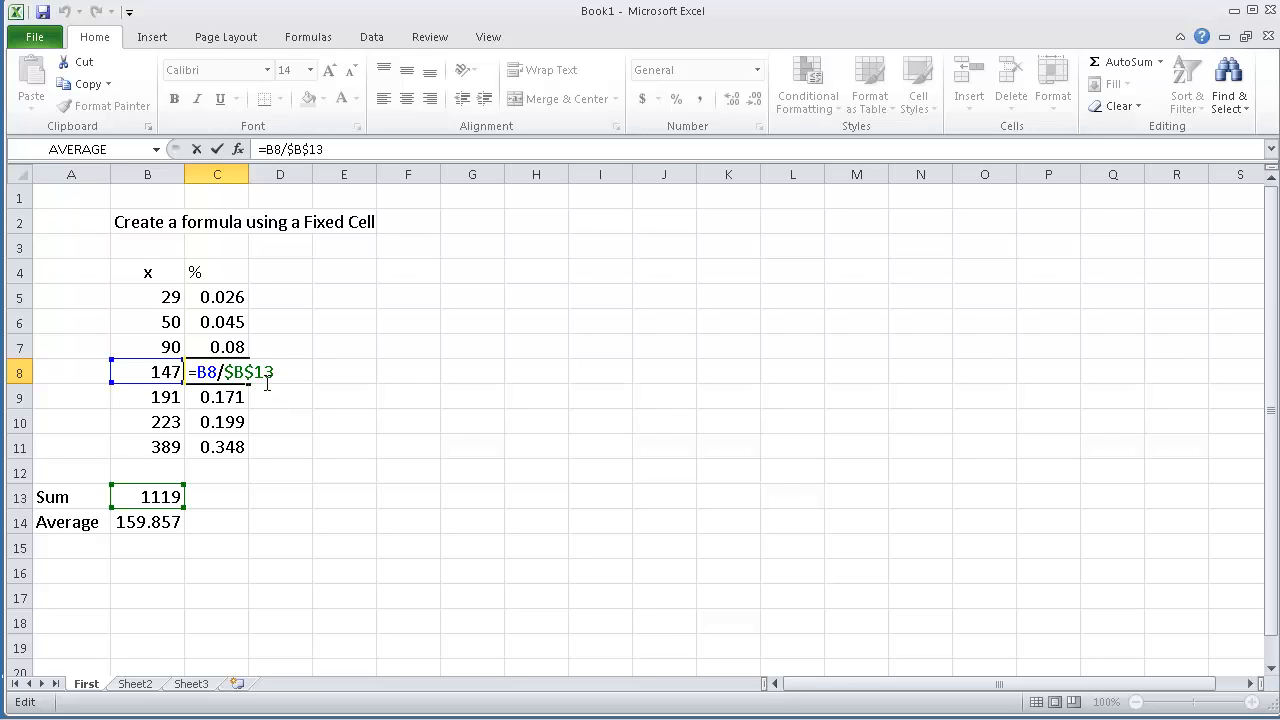
{"action": "left_click", "coordinate": [244, 471]}
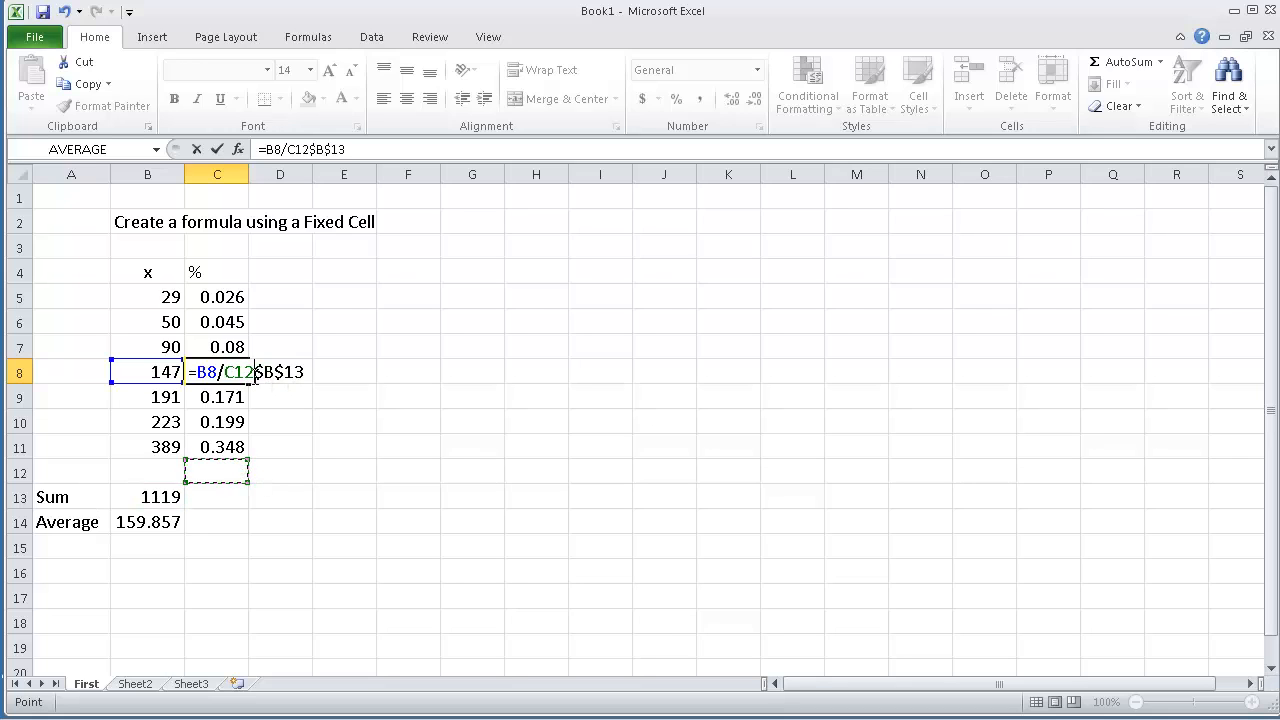
{"action": "left_click_drag", "start_coordinate": [254, 374], "coordinate": [224, 384]}
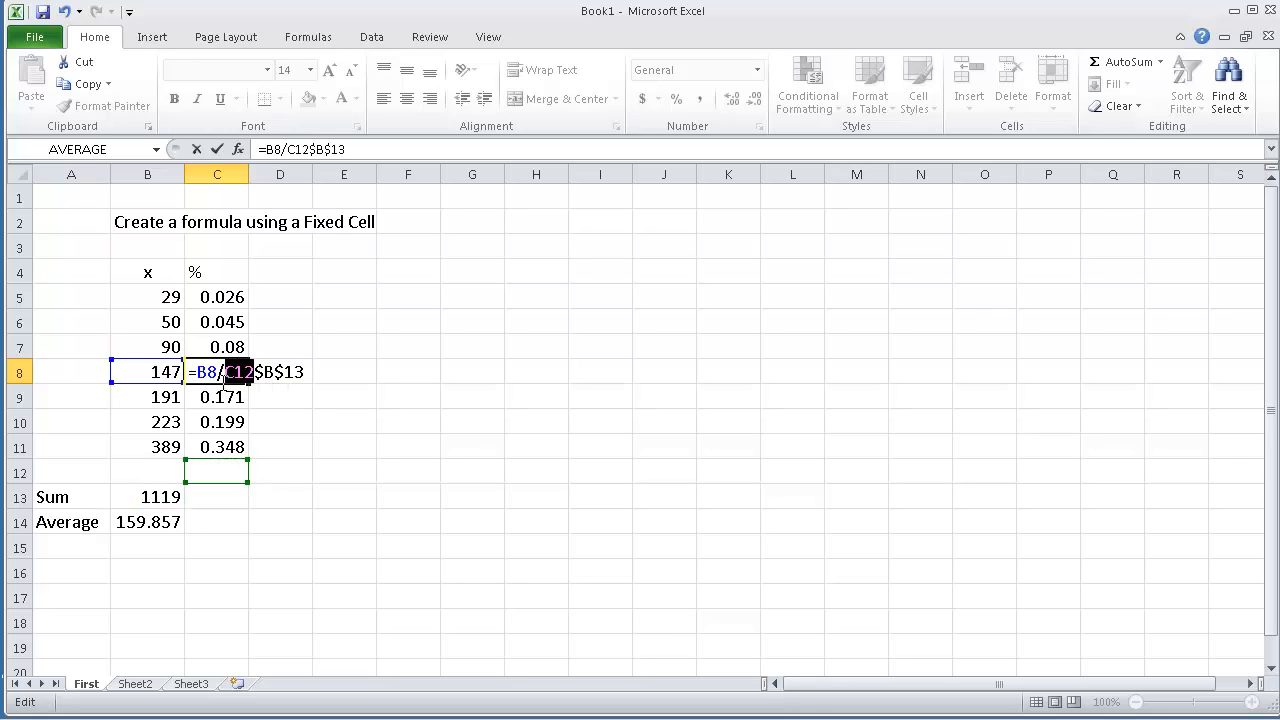
{"action": "key", "text": "Delete"}
{"action": "key", "text": "Return"}
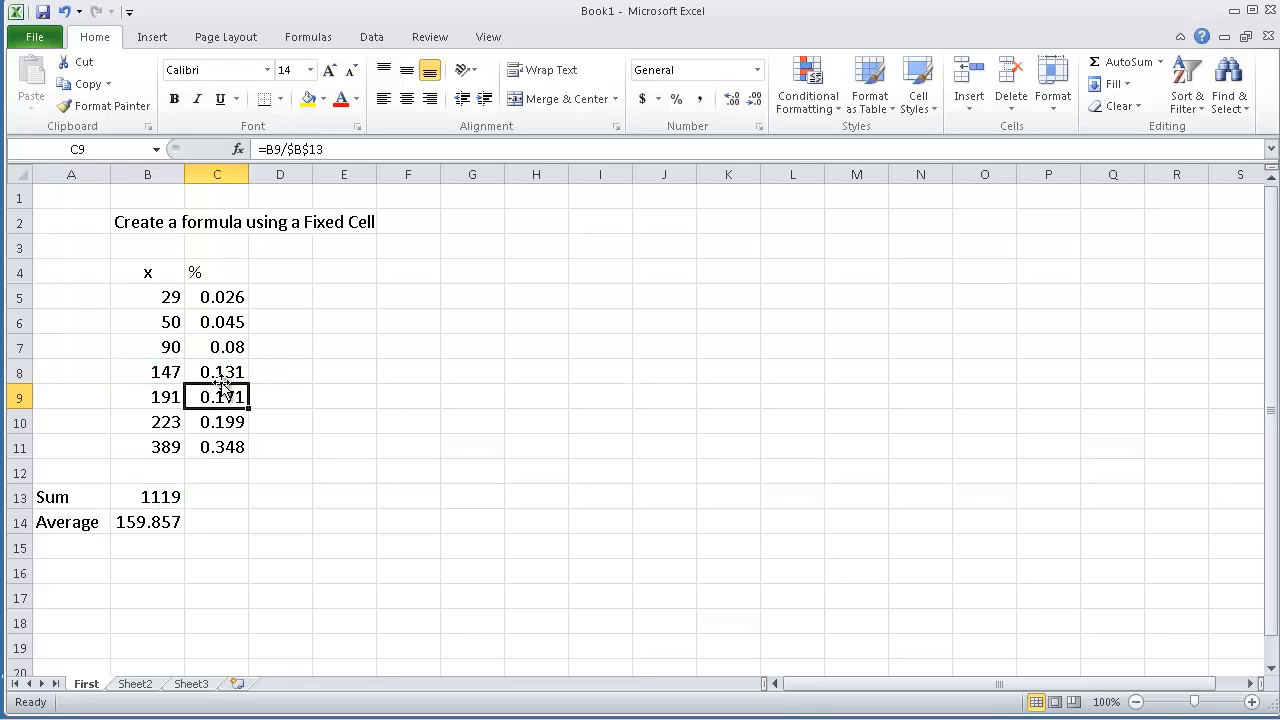
Step: Format C5:C11 as percentages with two decimal places
{"action": "left_click_drag", "start_coordinate": [209, 292], "coordinate": [222, 446]}
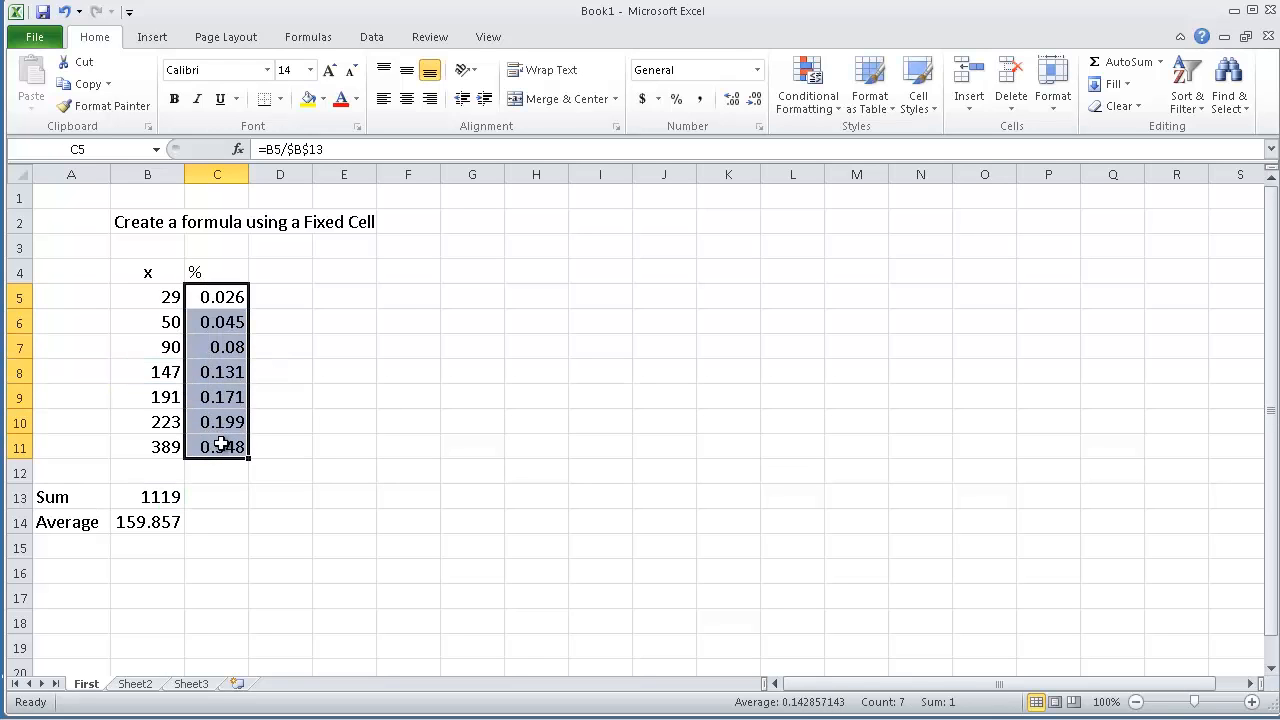
{"action": "left_click", "coordinate": [676, 99]}
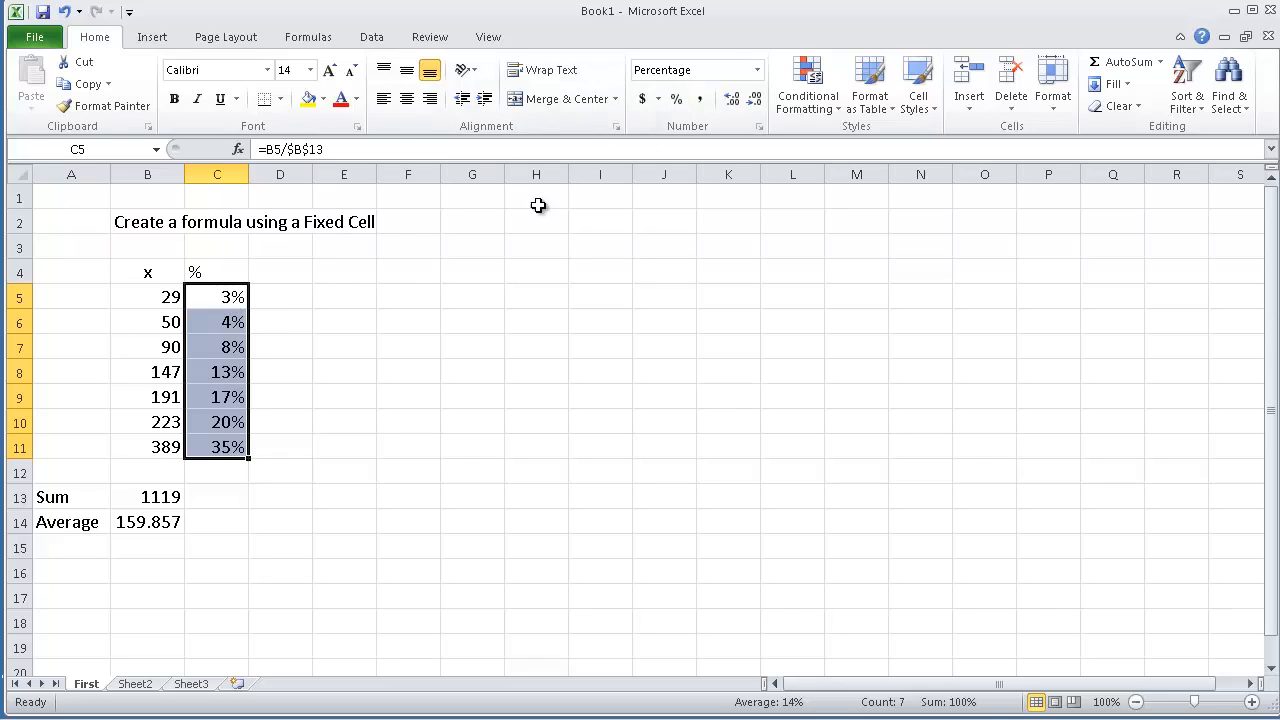
{"action": "left_click", "coordinate": [733, 101]}
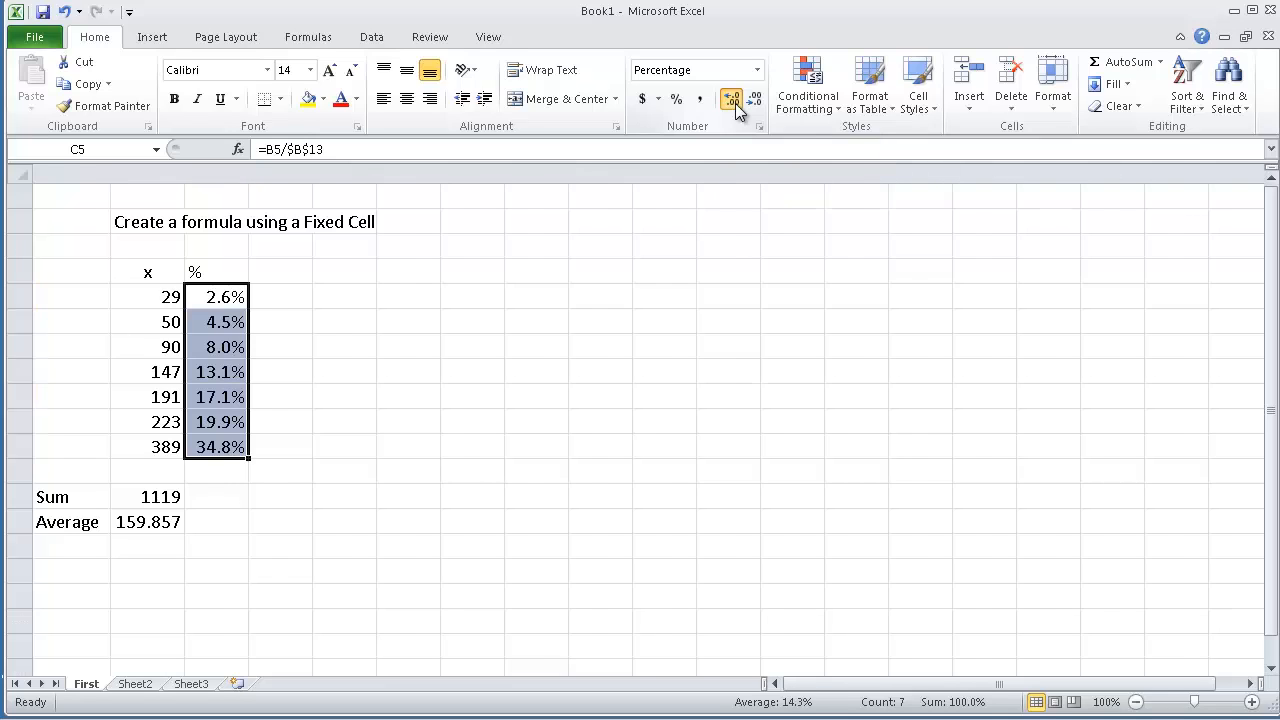
{"action": "left_click", "coordinate": [734, 102]}
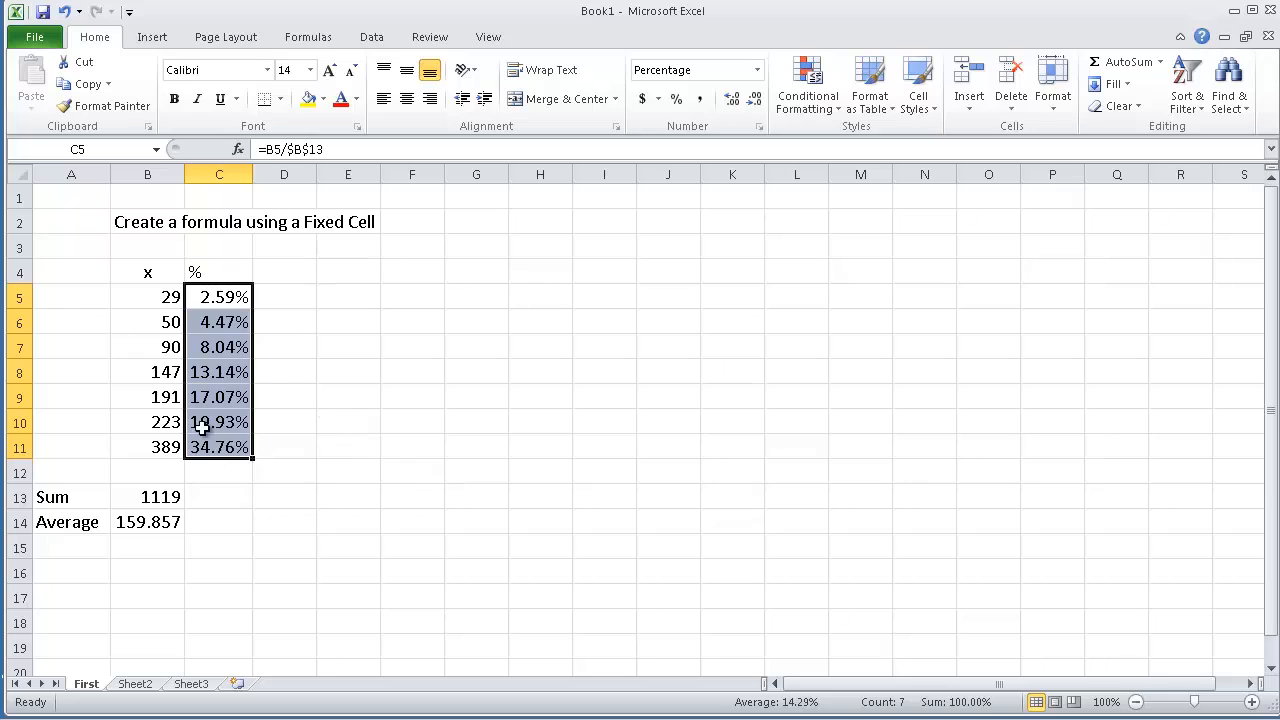
{"action": "left_click", "coordinate": [476, 392]}
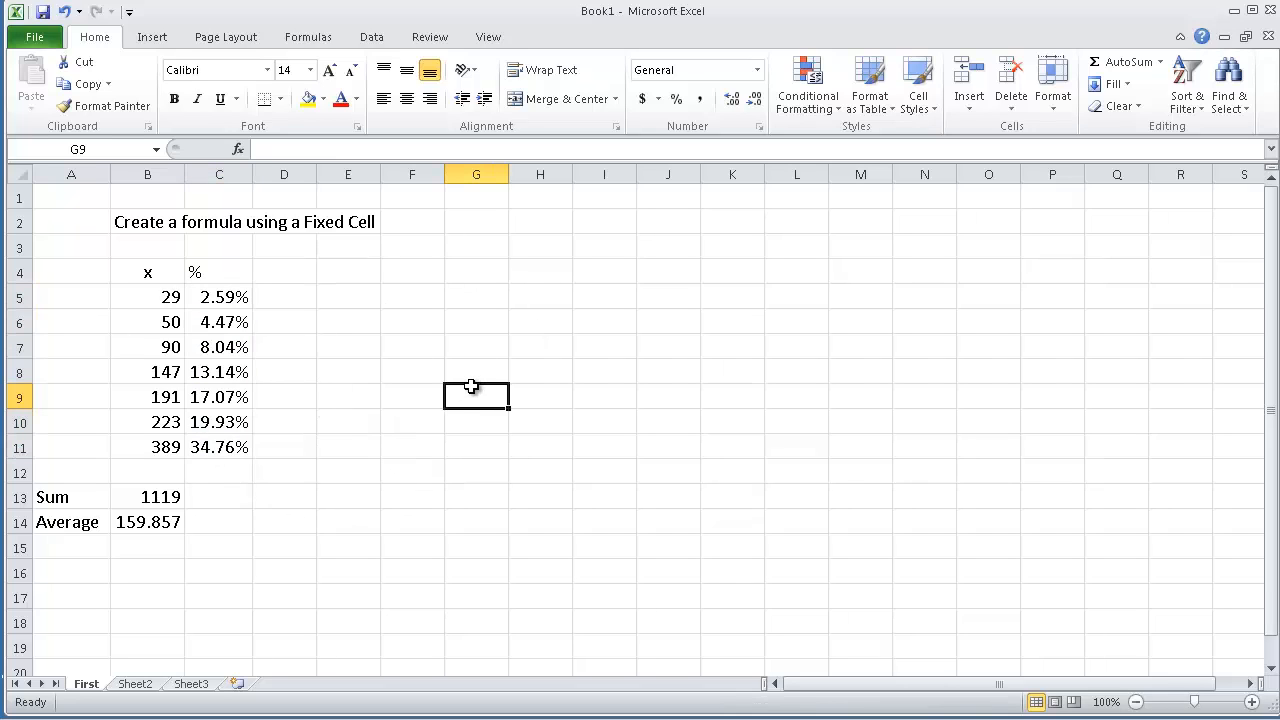